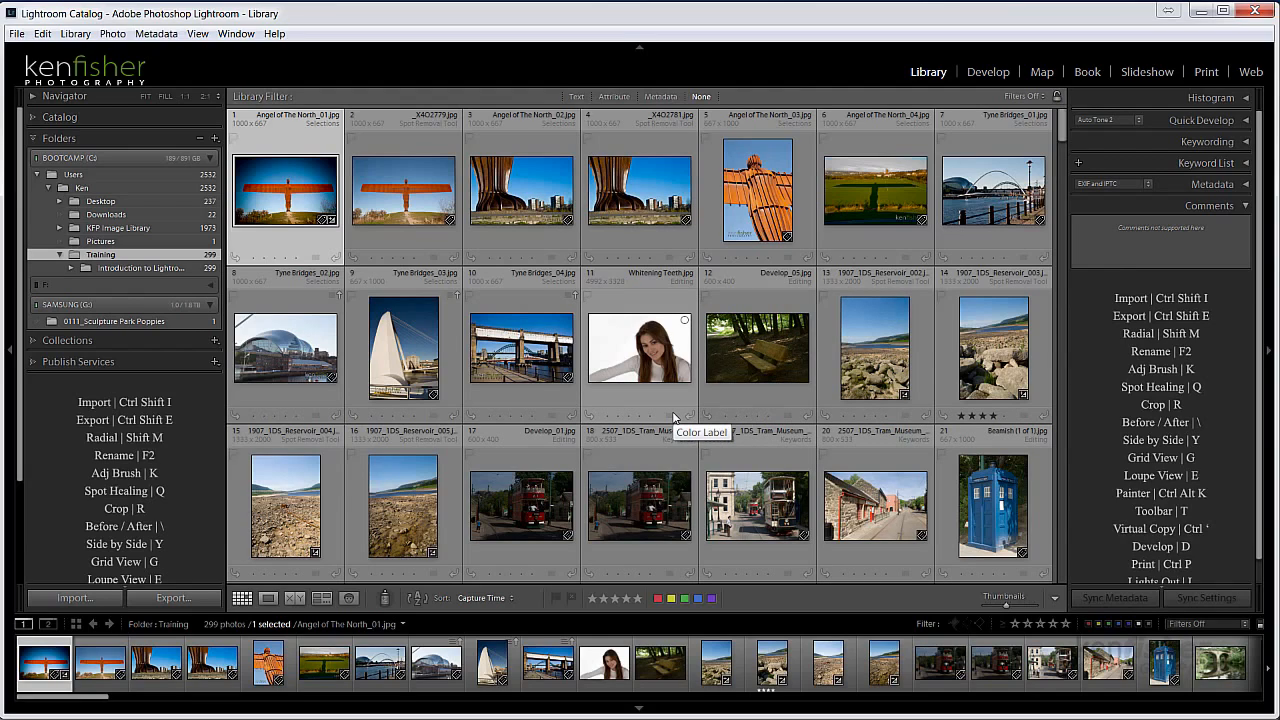
Step: Collapse the Folders list, expand Publish Services and open the setup for the Facebook service
{"action": "left_click", "coordinate": [38, 140]}
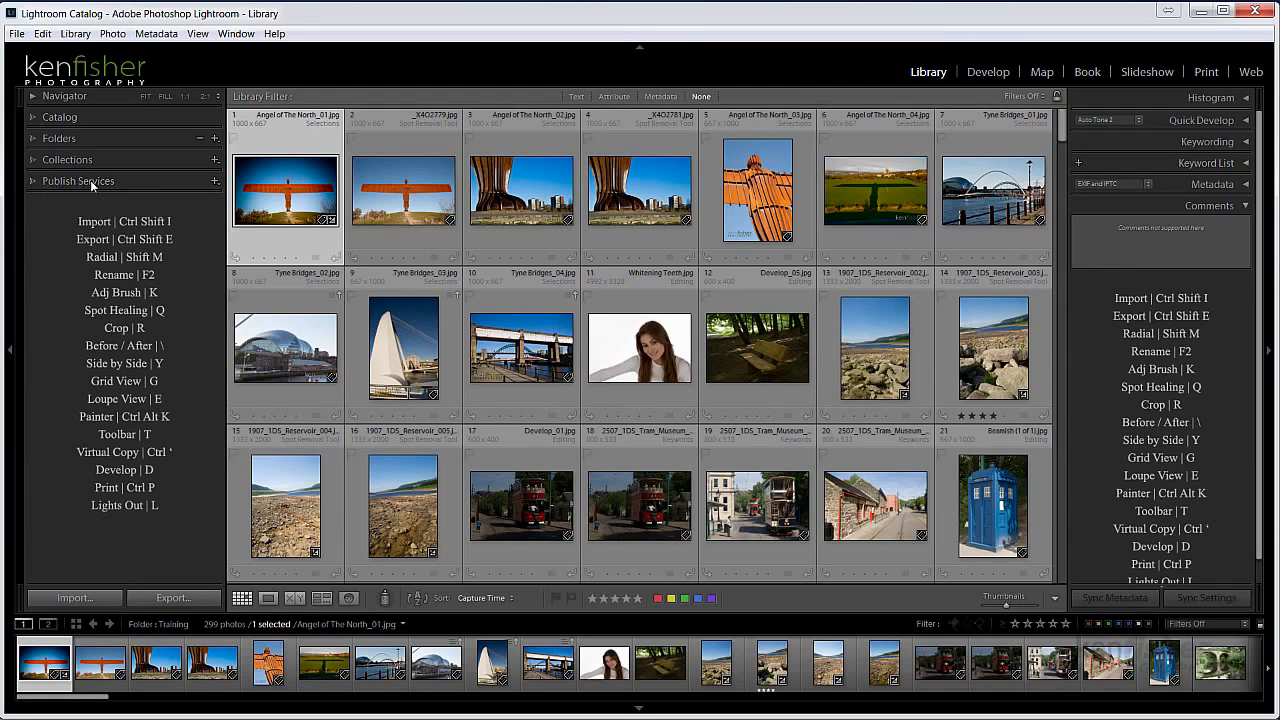
{"action": "left_click", "coordinate": [34, 182]}
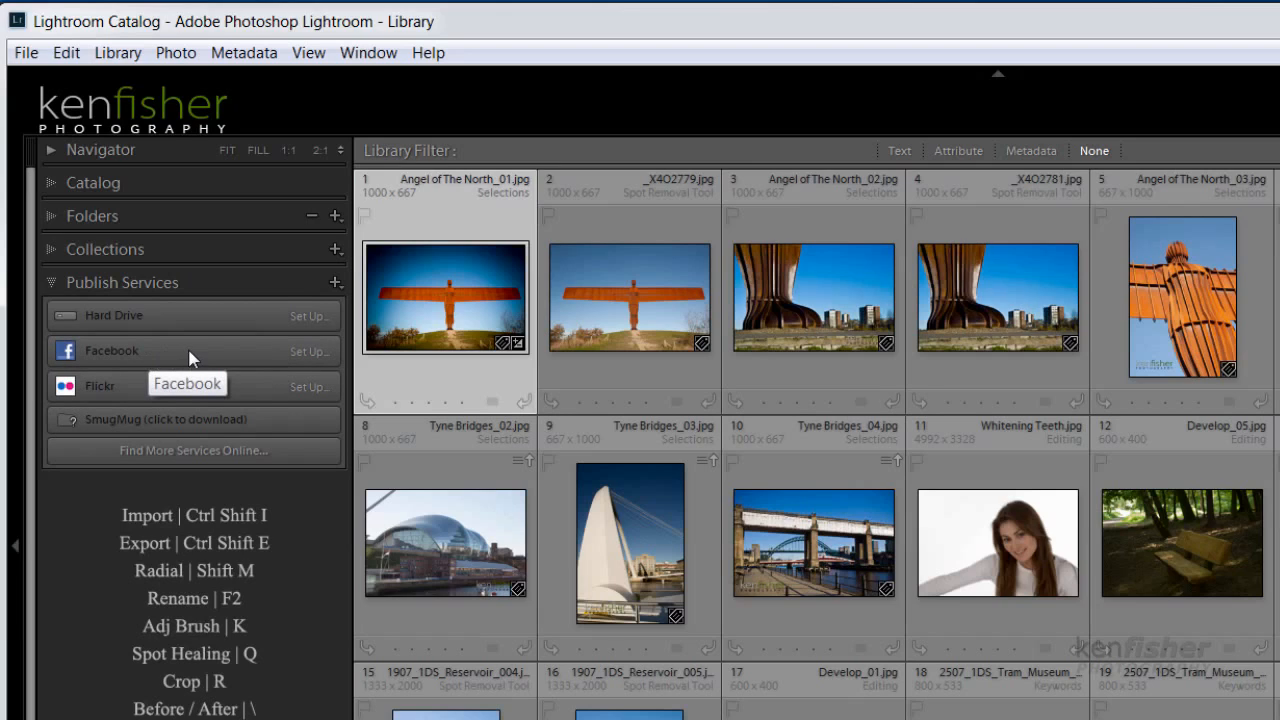
{"action": "left_click", "coordinate": [307, 351]}
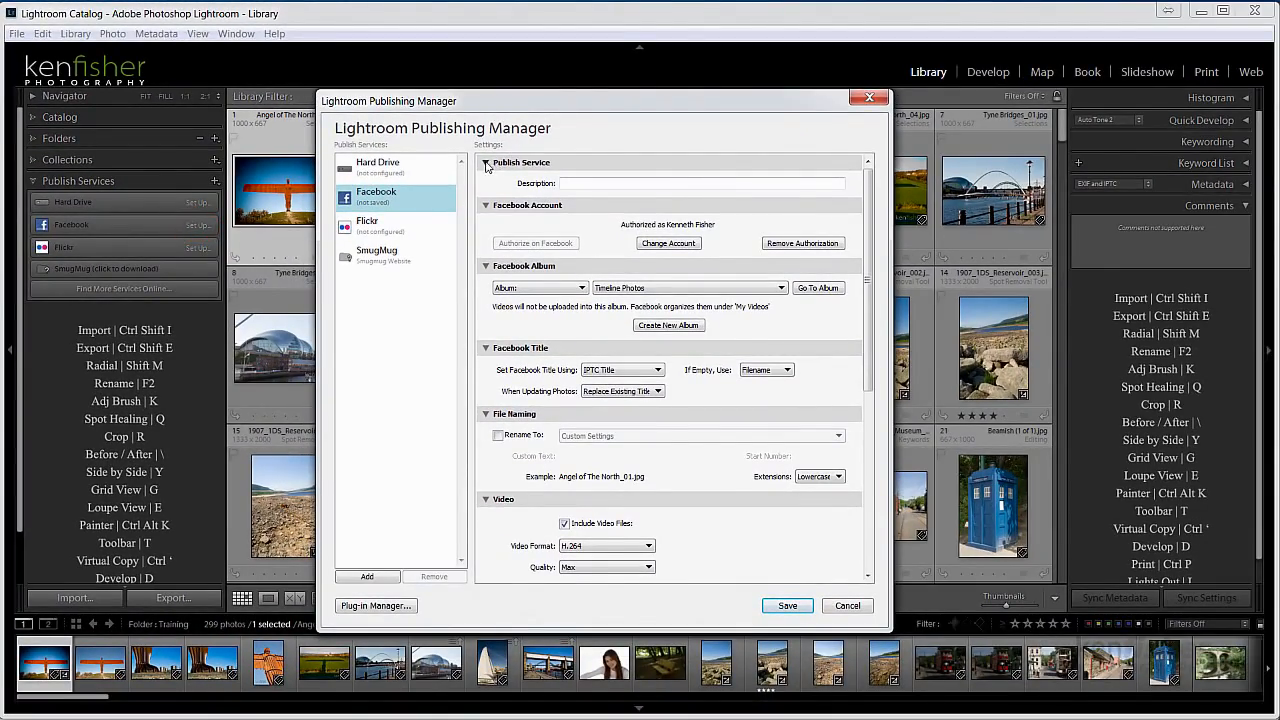
Step: Enter KF-FB as the Facebook service's description and choose Timeline Photos as its album
{"action": "left_click", "coordinate": [575, 183]}
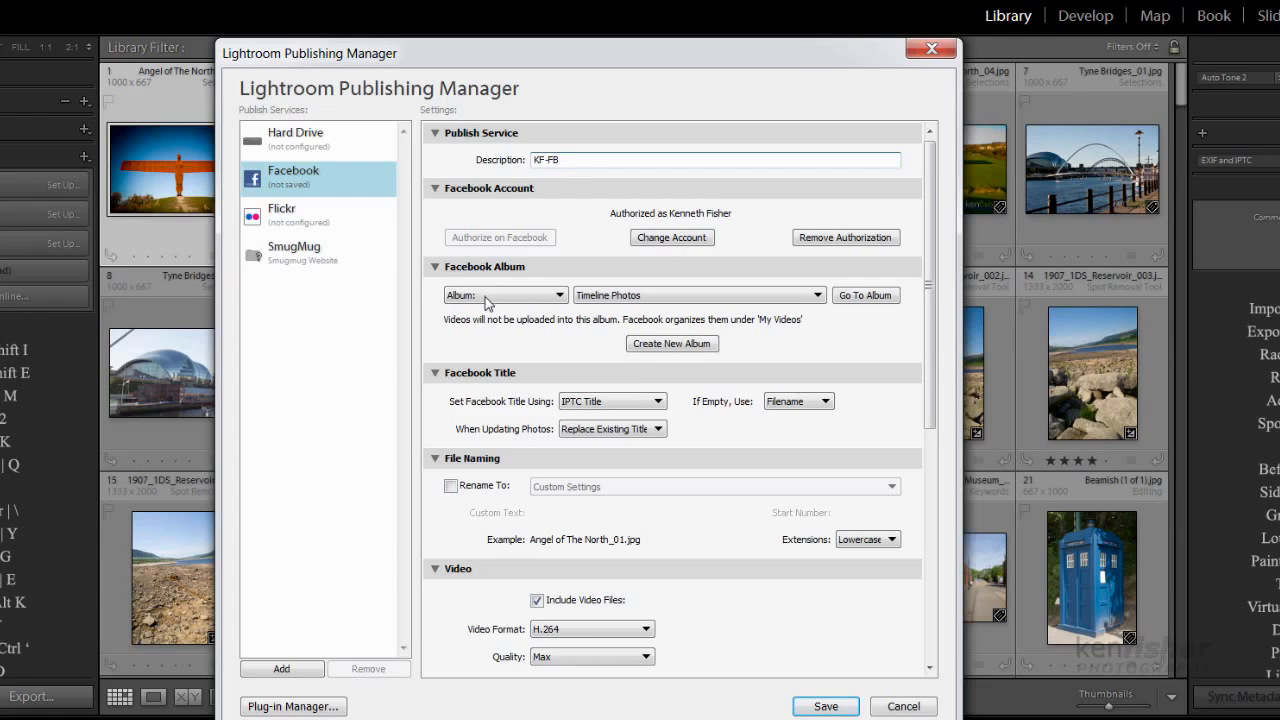
{"action": "left_click", "coordinate": [818, 298]}
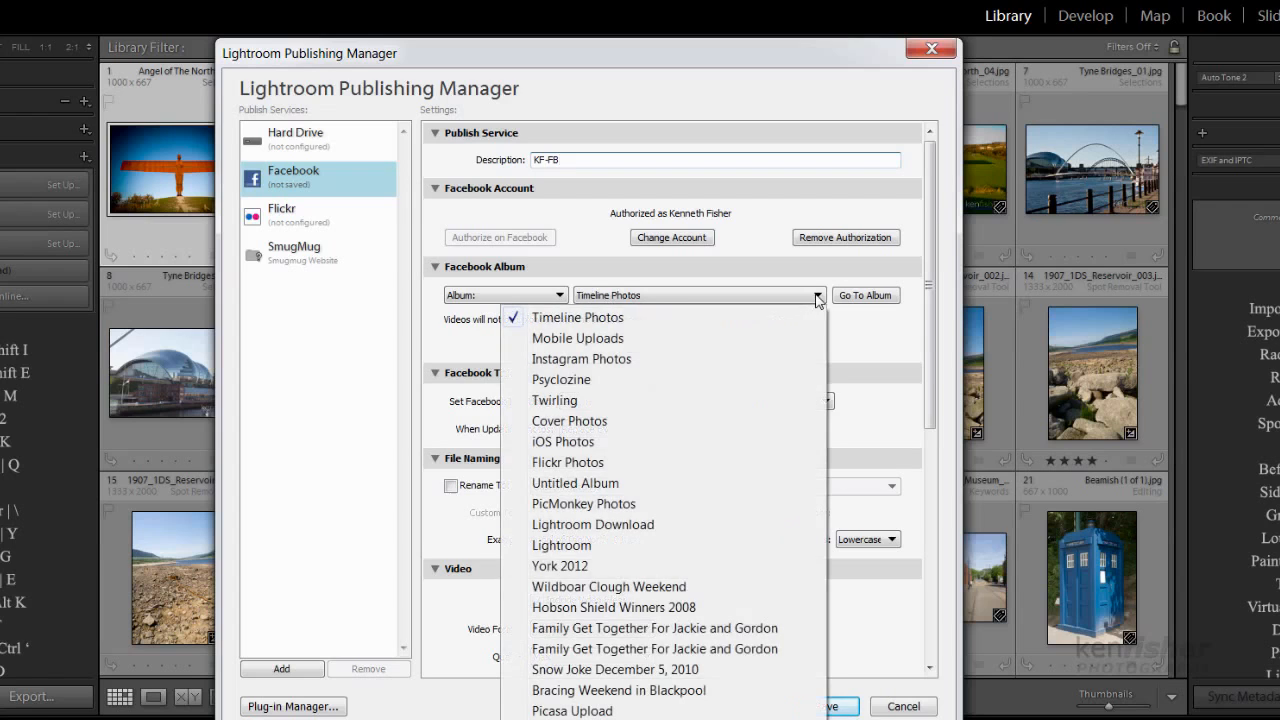
{"action": "left_click", "coordinate": [608, 318]}
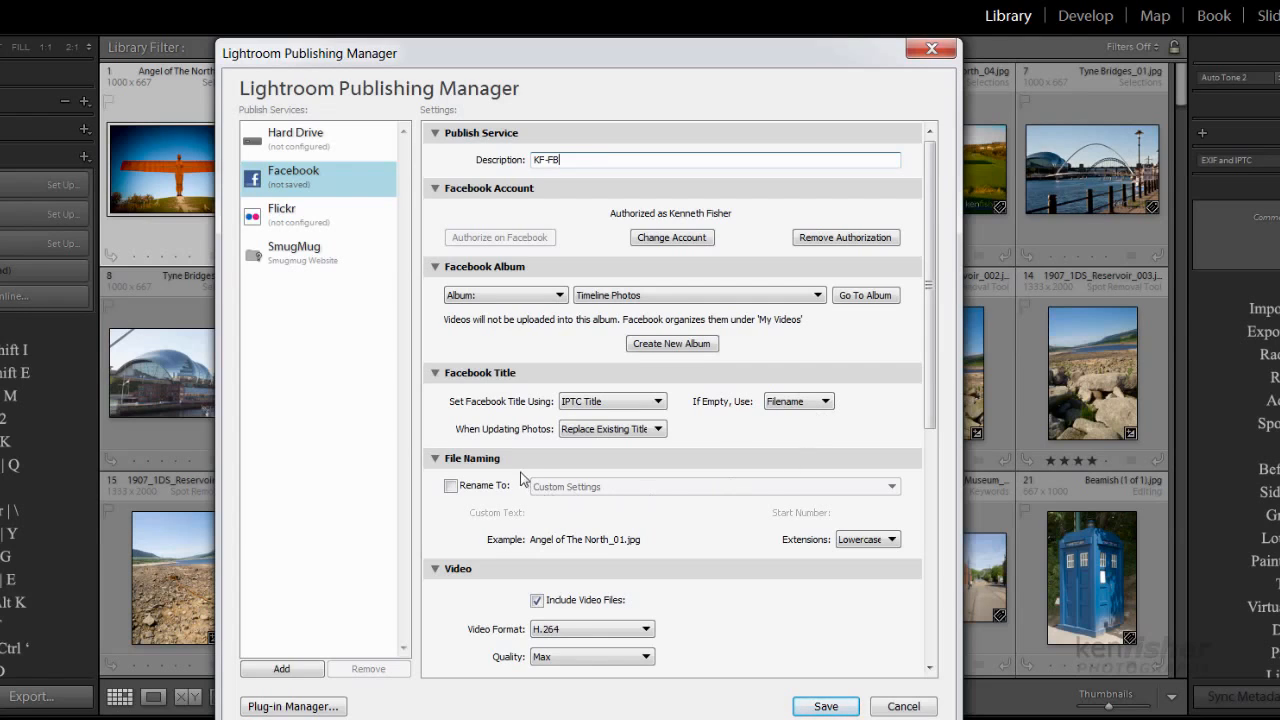
{"action": "left_click", "coordinate": [451, 486]}
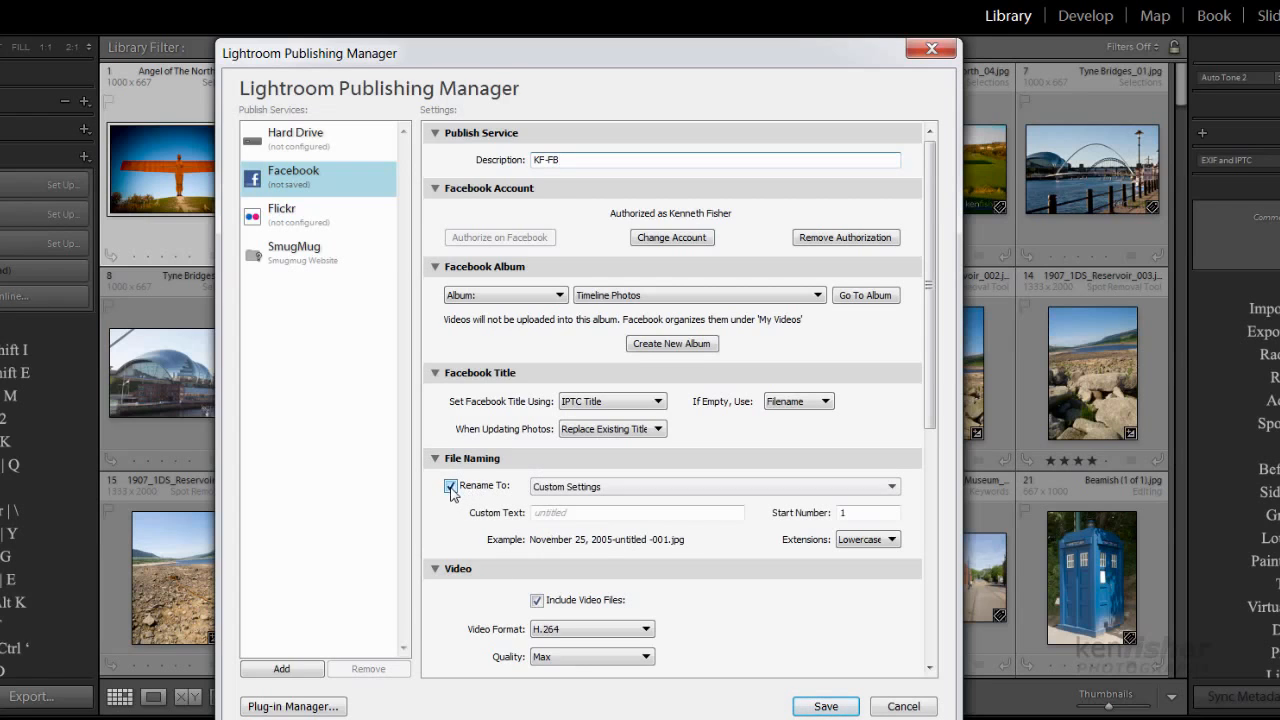
{"action": "left_click", "coordinate": [903, 488]}
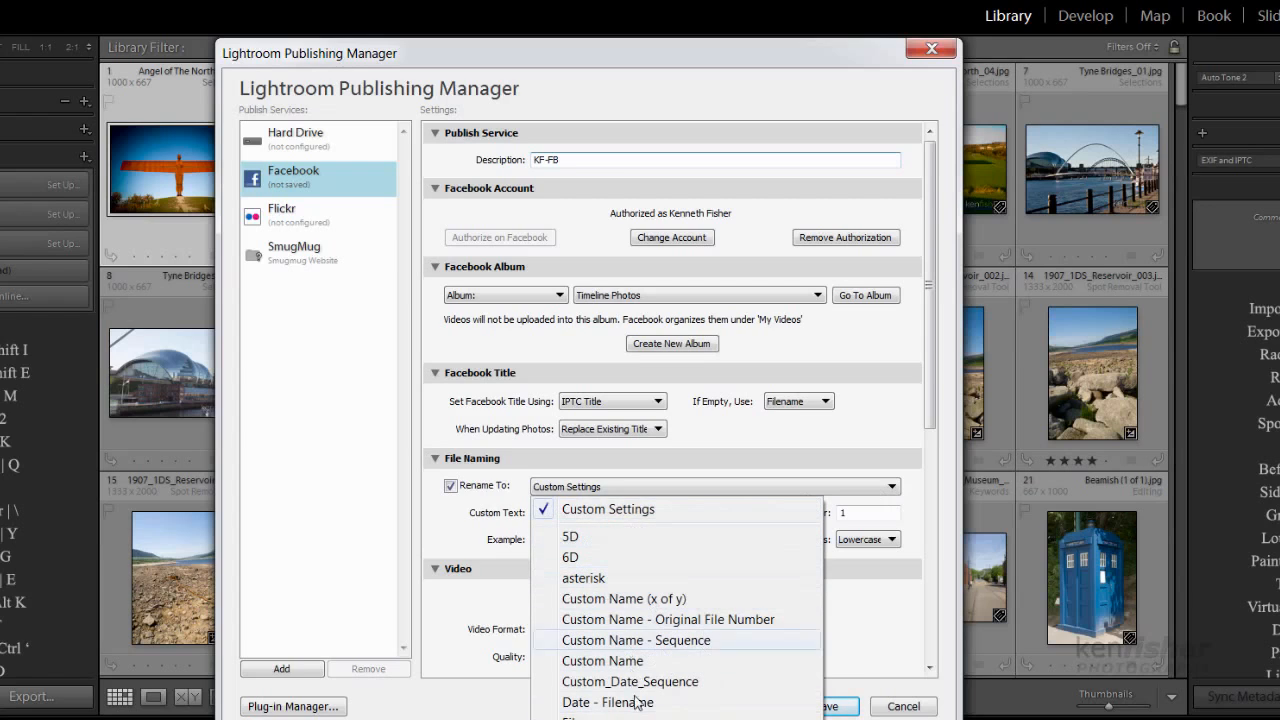
{"action": "left_click", "coordinate": [625, 502]}
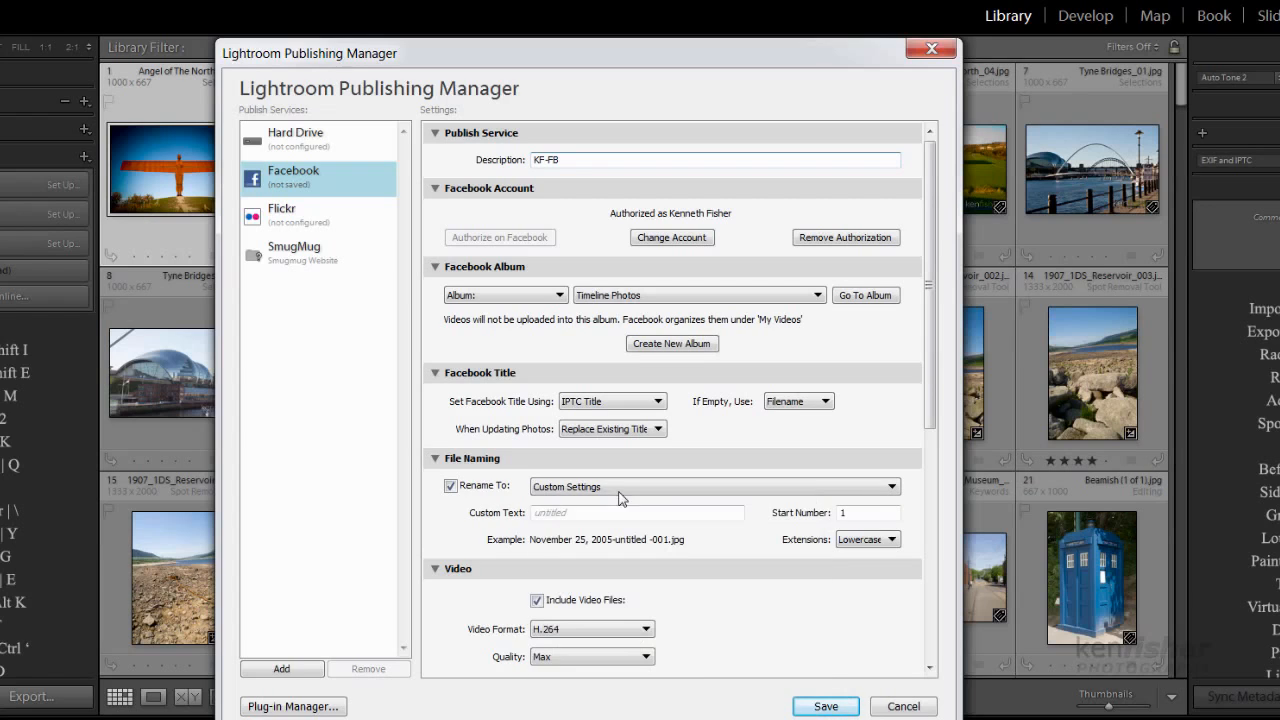
{"action": "left_click", "coordinate": [451, 487]}
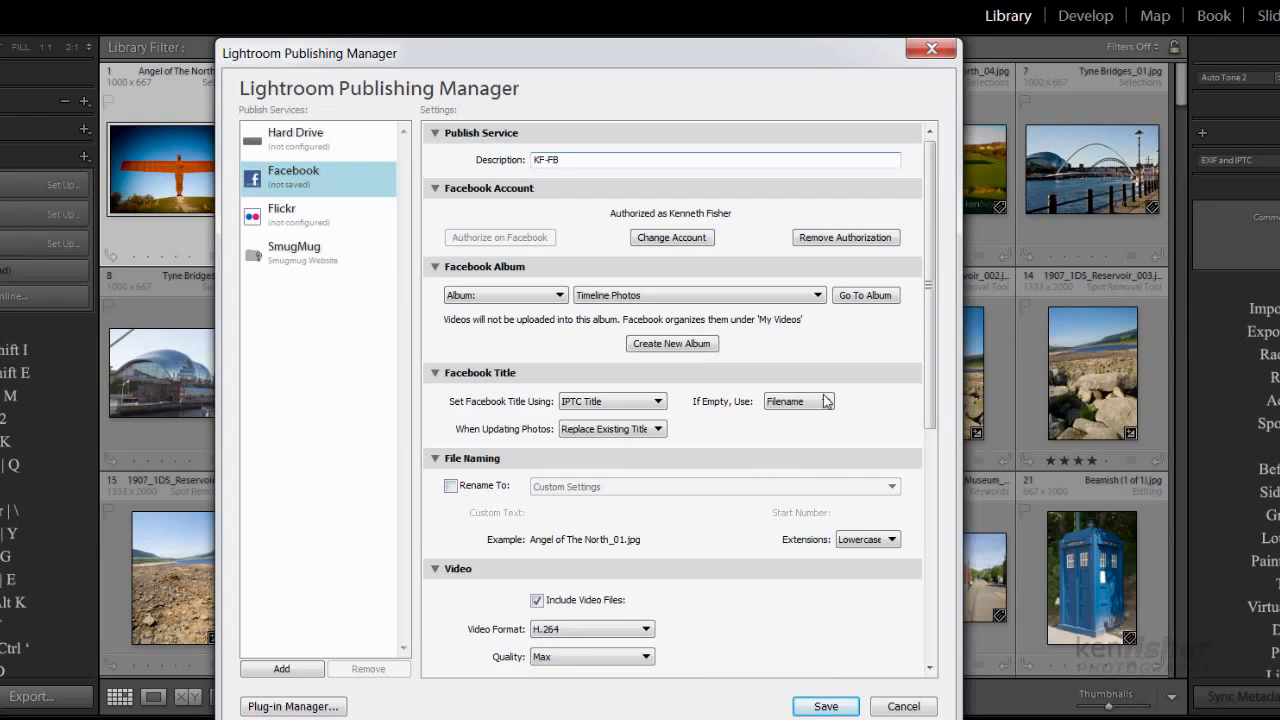
Step: Resize published images to 800 pixels on the long edge without enlarging, and turn on Standard output sharpening for Screen
{"action": "scroll", "coordinate": [930, 380], "scroll_direction": "down", "scroll_amount": 5}
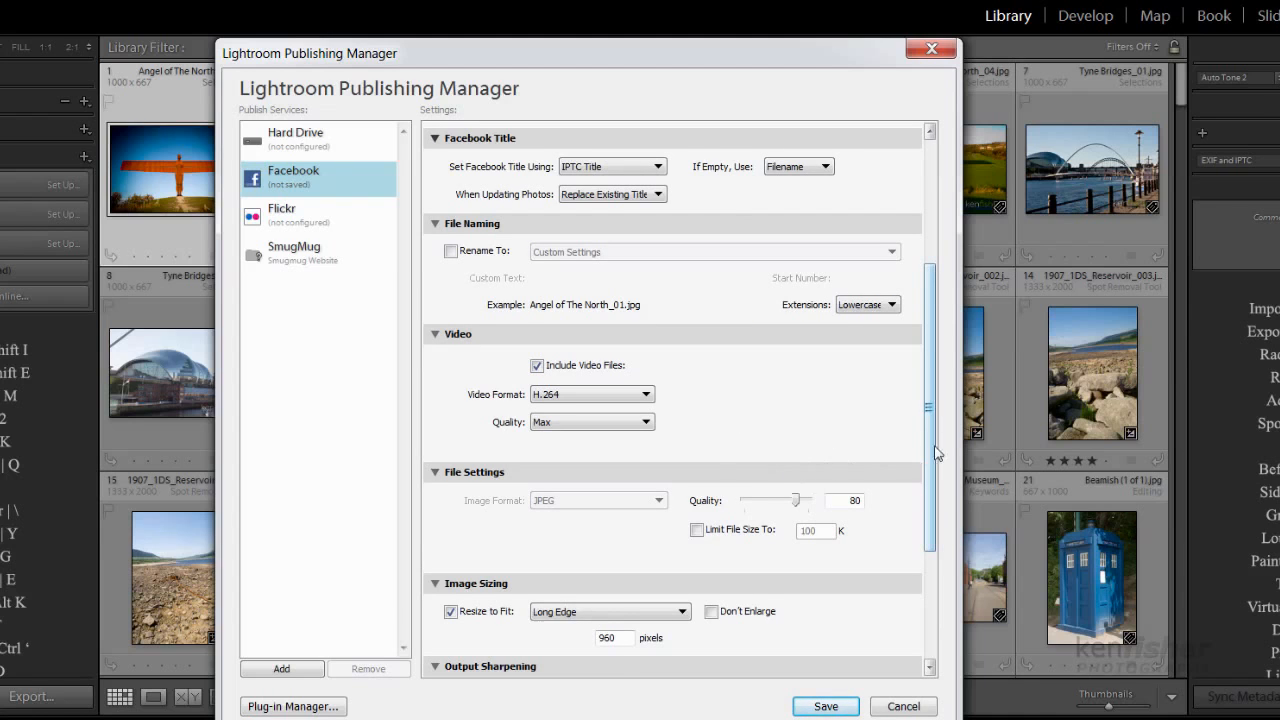
{"action": "left_click_drag", "start_coordinate": [931, 440], "coordinate": [940, 505]}
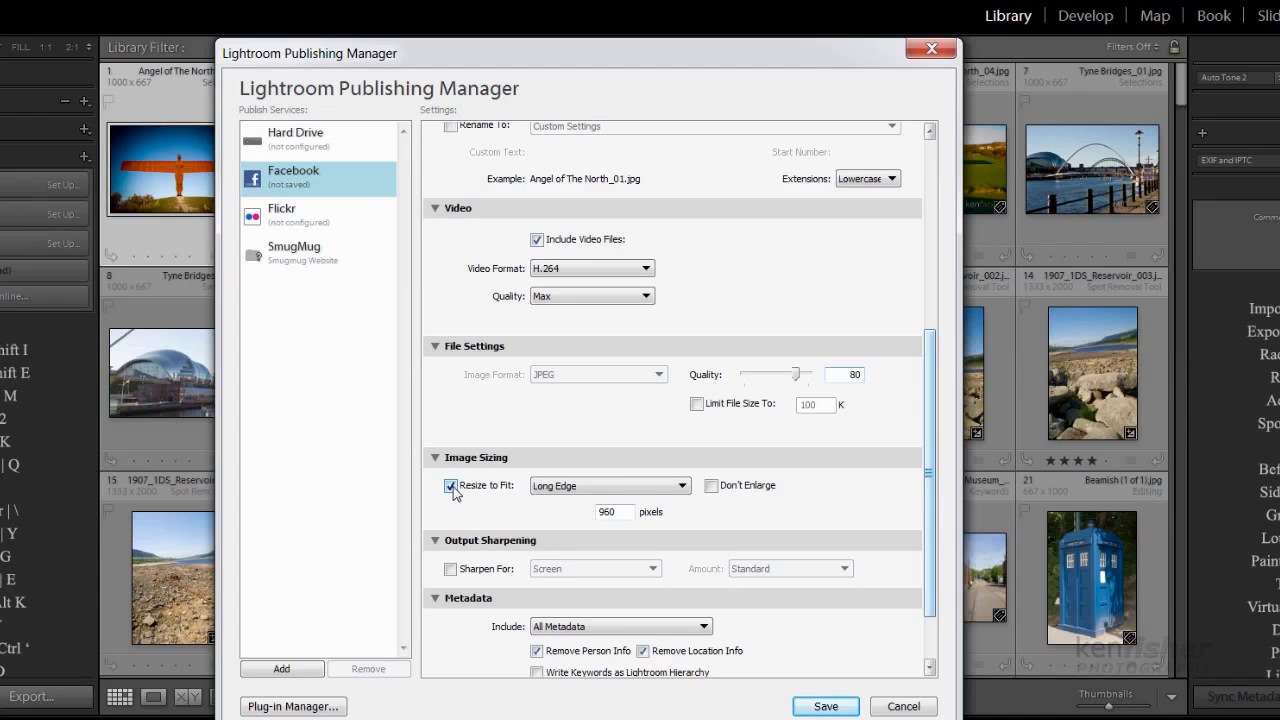
{"action": "left_click", "coordinate": [685, 487]}
{"action": "left_click", "coordinate": [685, 487]}
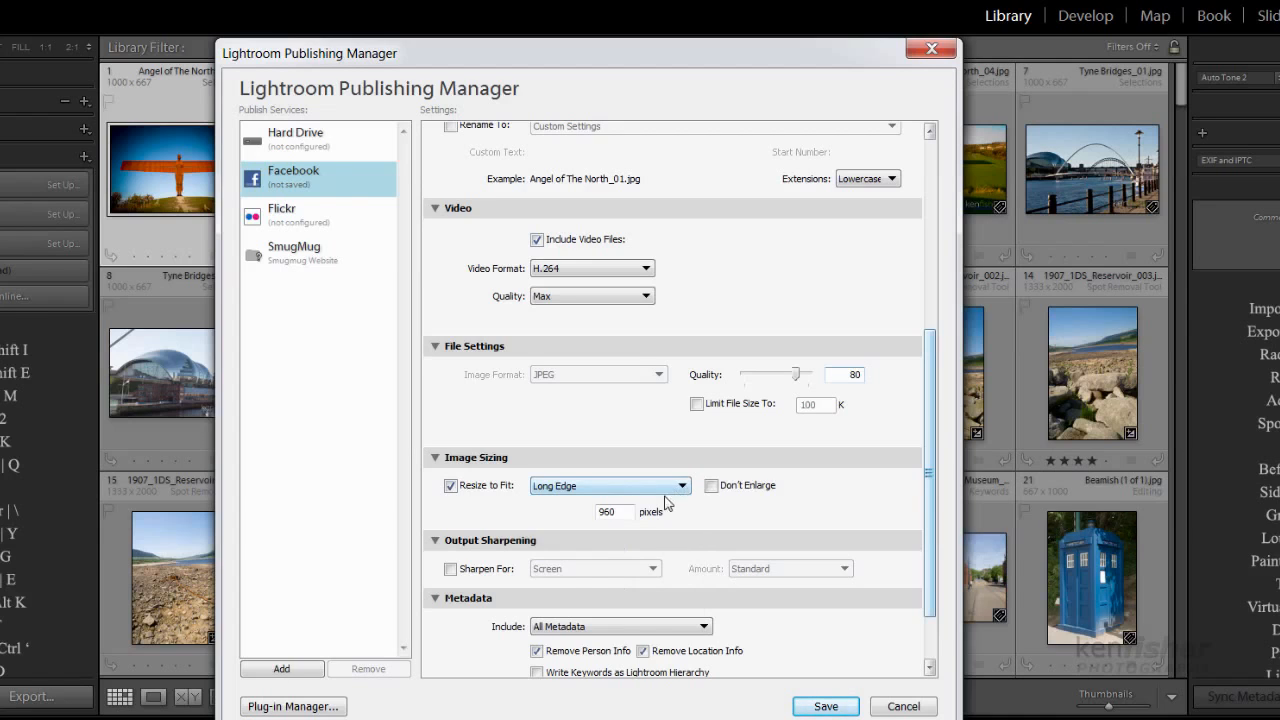
{"action": "left_click_drag", "start_coordinate": [625, 512], "coordinate": [598, 512]}
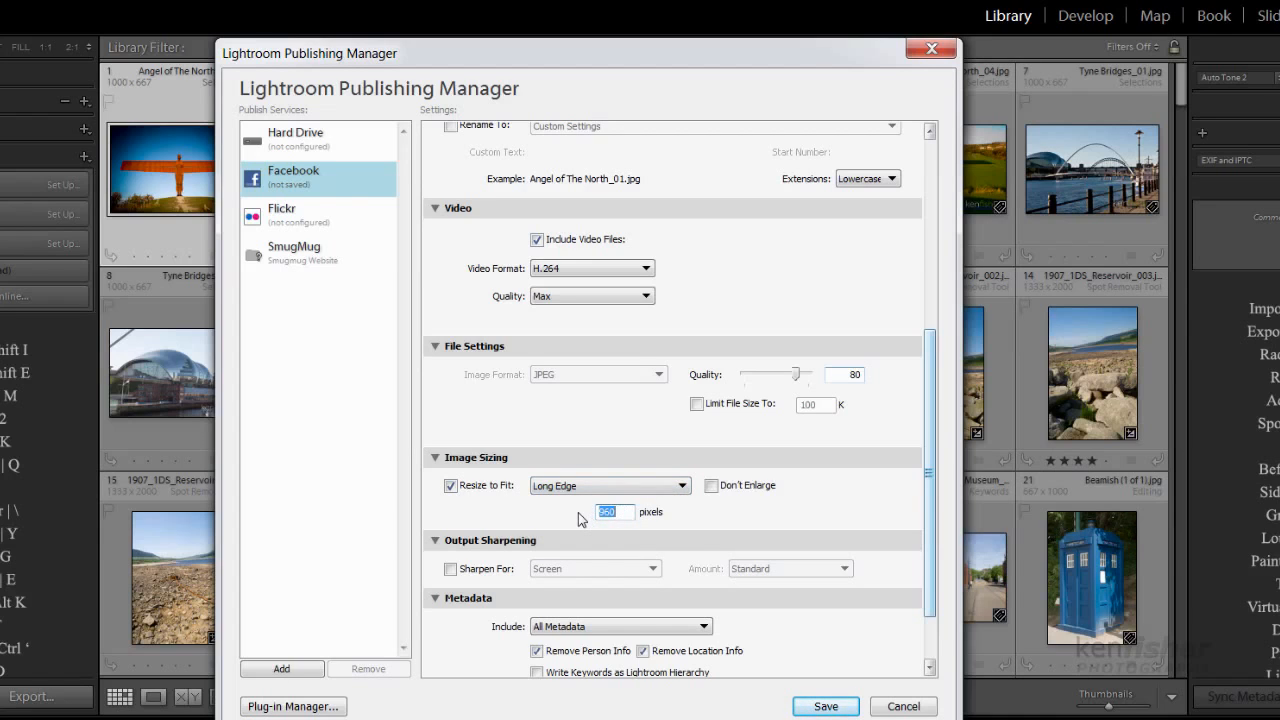
{"action": "type", "text": "800"}
{"action": "left_click", "coordinate": [713, 487]}
{"action": "left_click", "coordinate": [451, 570]}
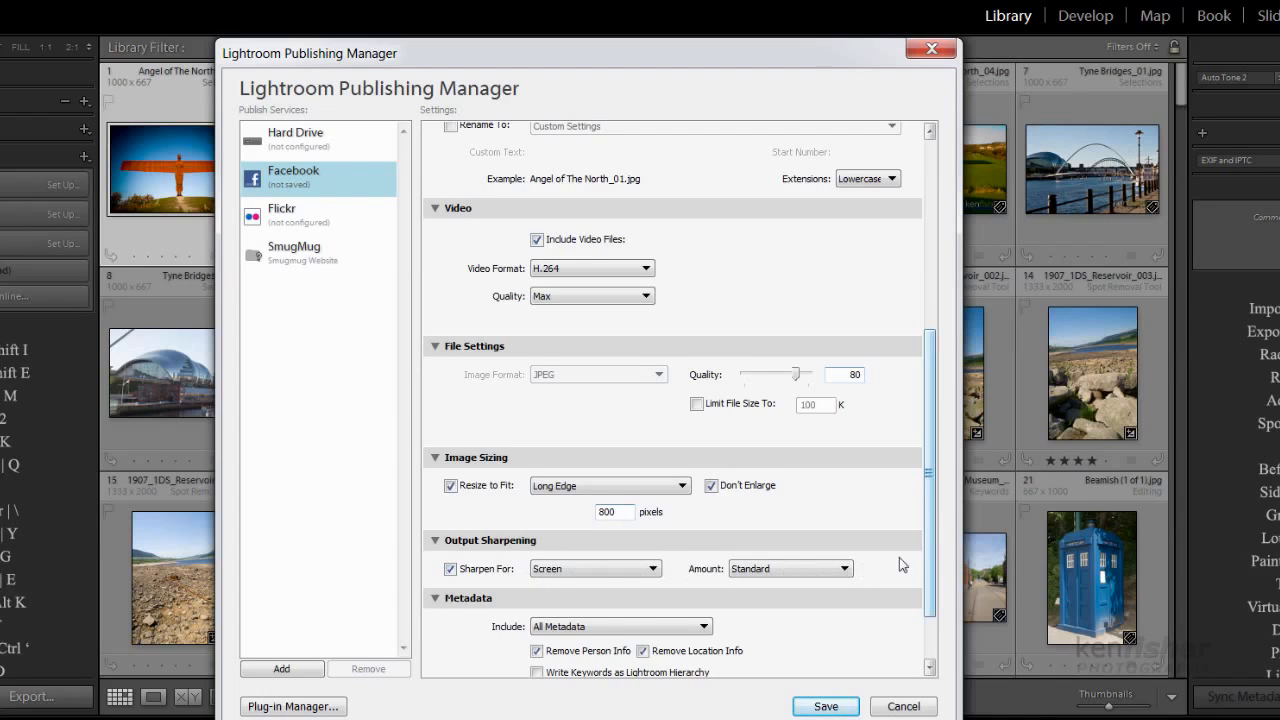
Step: Limit the included metadata to Copyright & Contact Info Only and save the Facebook publish service
{"action": "left_click_drag", "start_coordinate": [931, 555], "coordinate": [944, 611]}
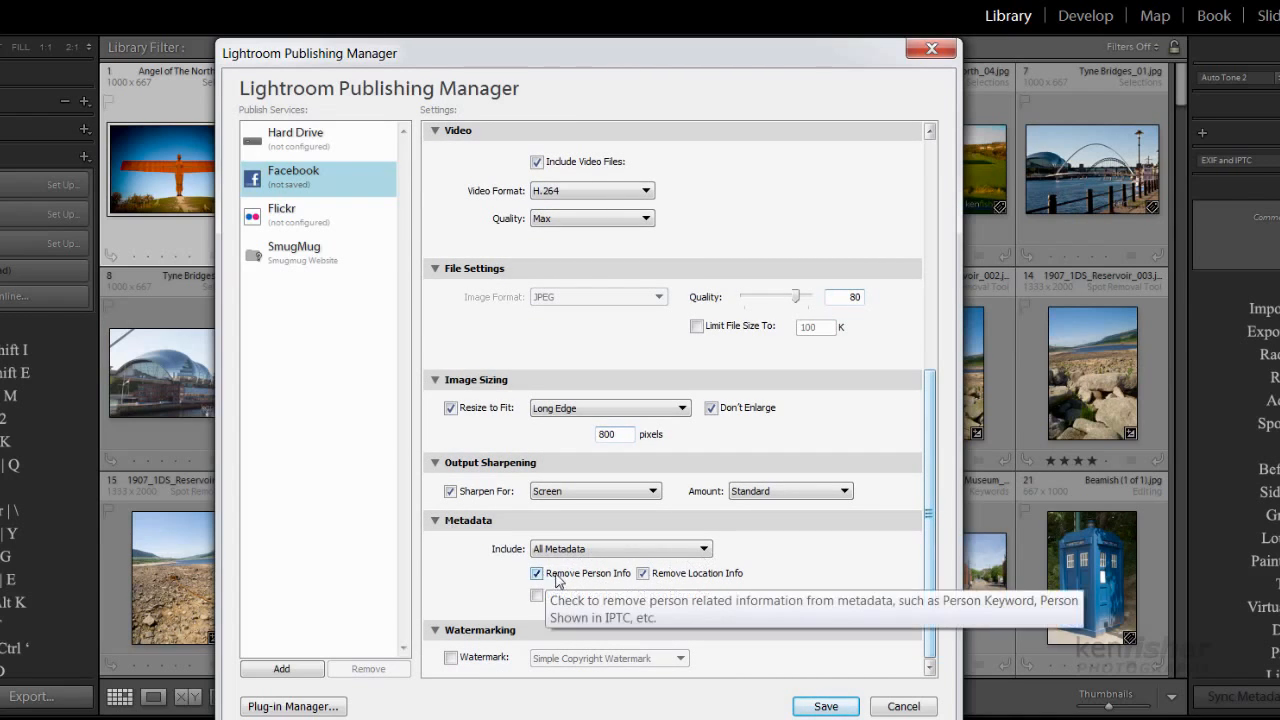
{"action": "left_click", "coordinate": [704, 550]}
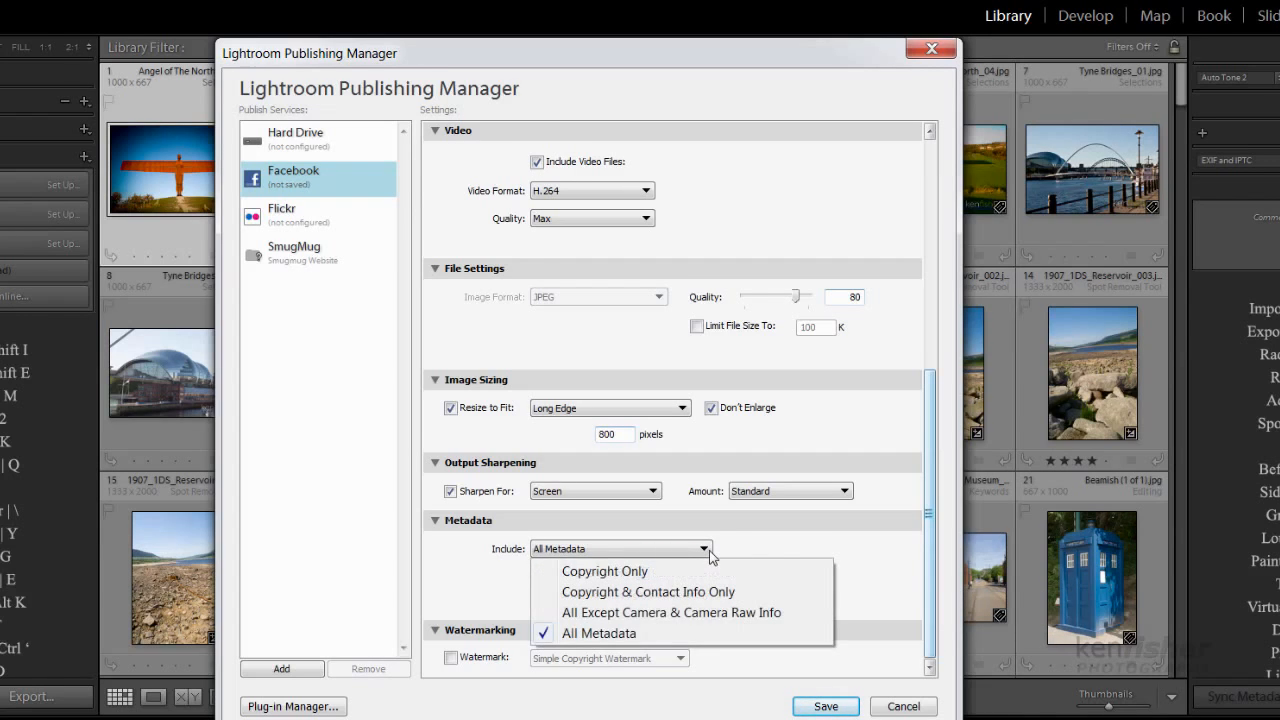
{"action": "left_click", "coordinate": [692, 594]}
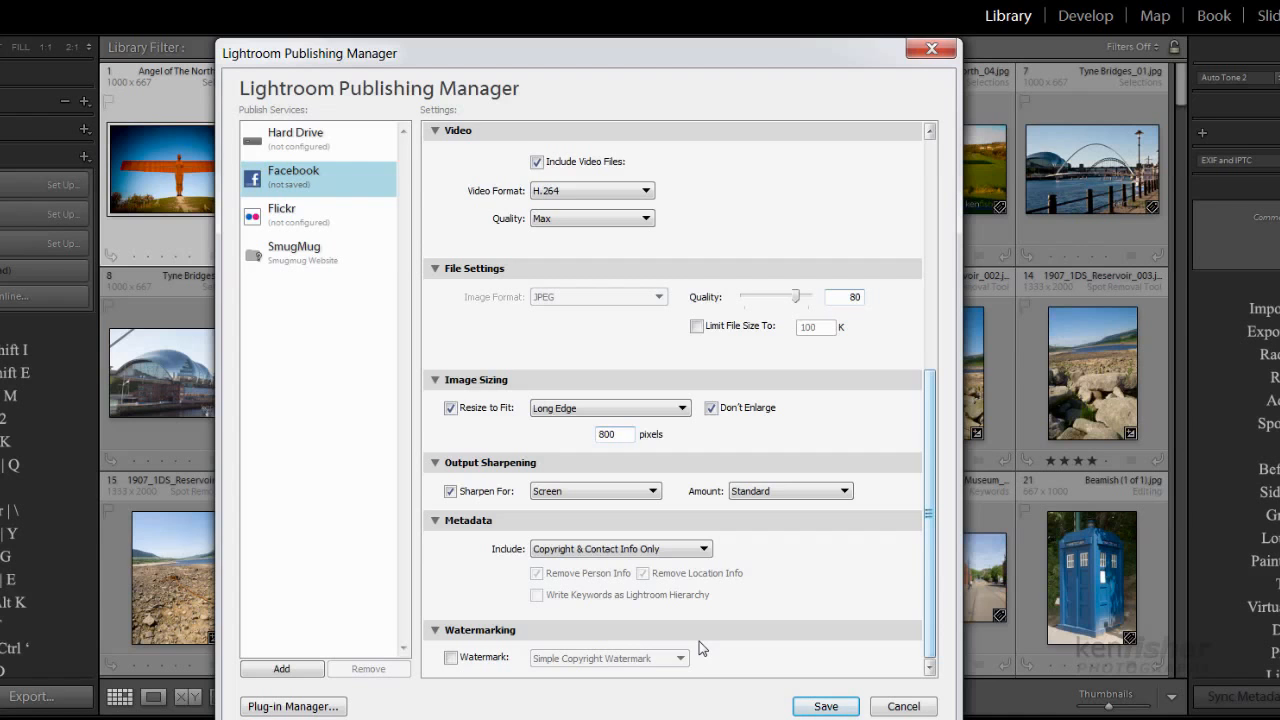
{"action": "left_click", "coordinate": [826, 706]}
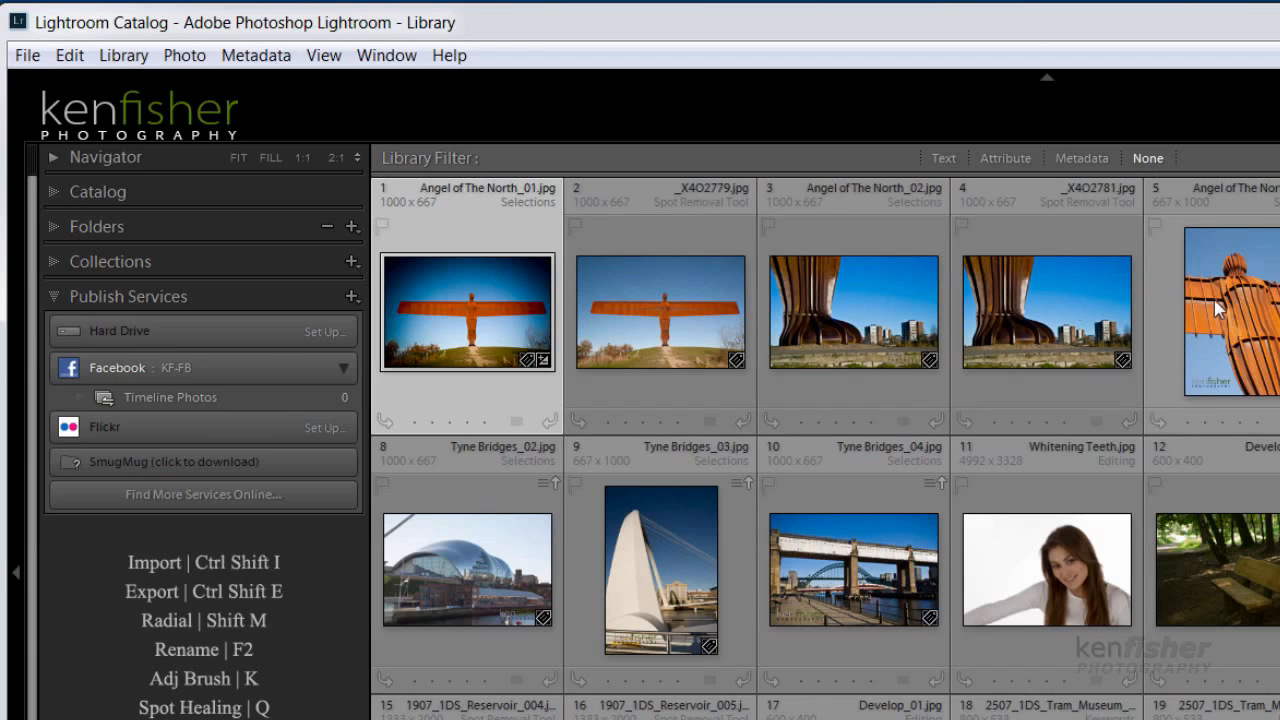
Step: Add Angel of The North_03.jpg to the Timeline Photos published collection and publish it to Facebook
{"action": "left_click_drag", "start_coordinate": [1240, 322], "coordinate": [267, 400]}
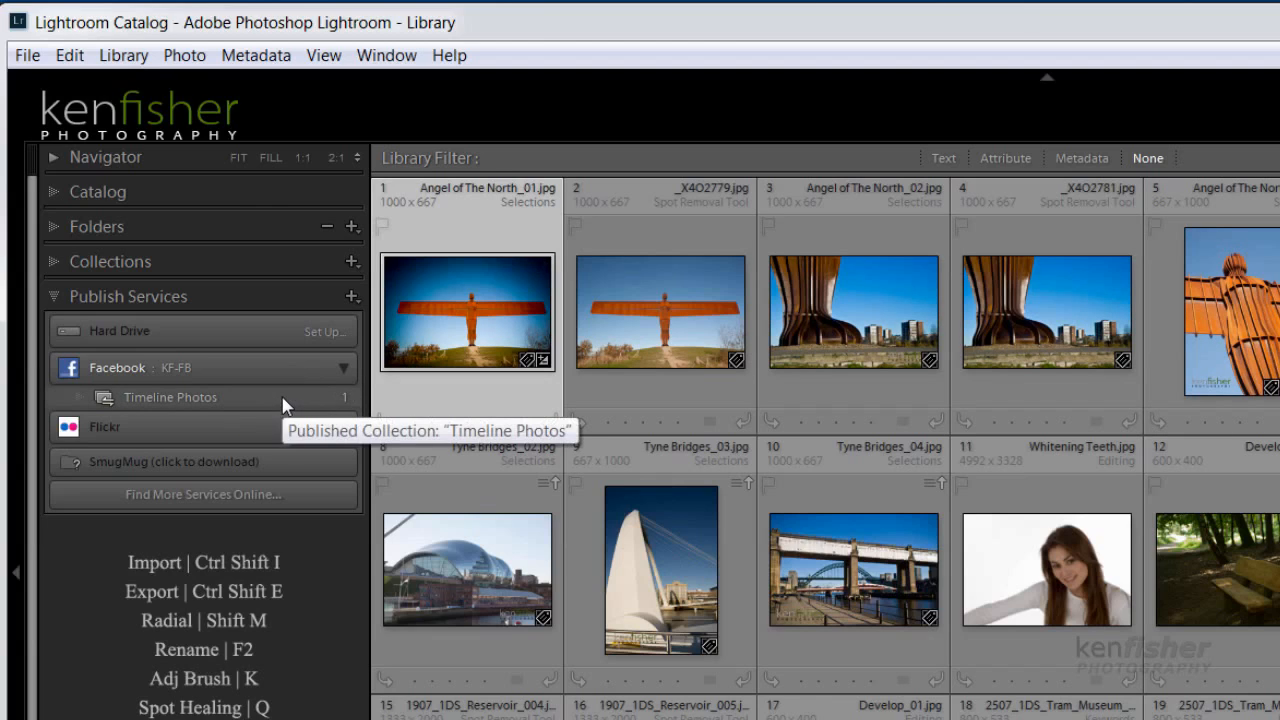
{"action": "left_click", "coordinate": [283, 399]}
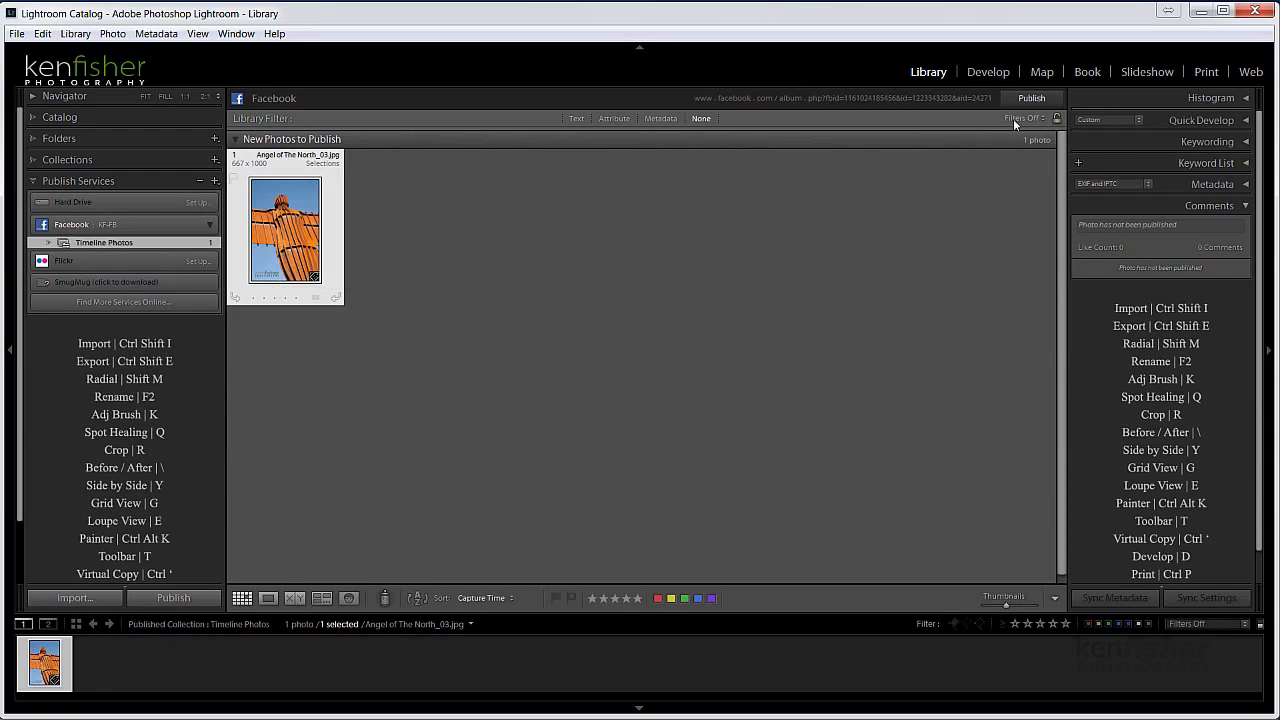
{"action": "left_click", "coordinate": [1032, 99]}
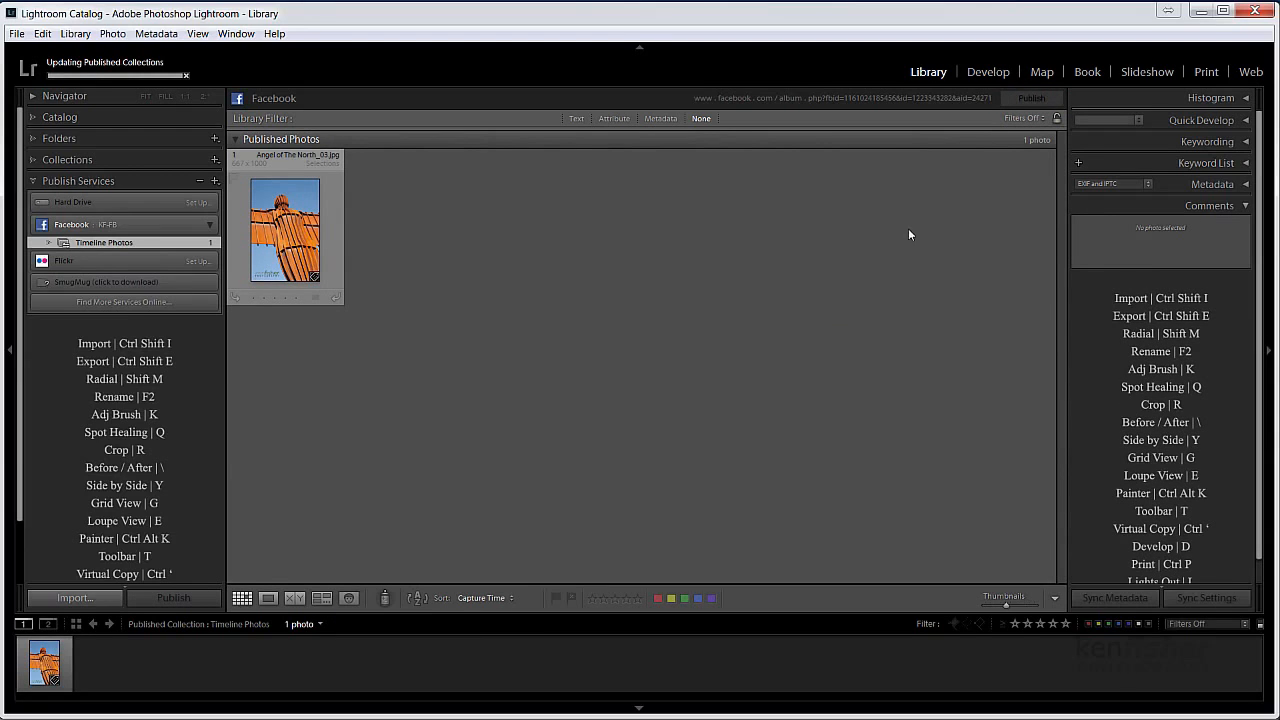
Step: Switch to Facebook in the browser, reload the news feed and like the Angel of The North_03.jpg post
{"action": "left_click", "coordinate": [1201, 11]}
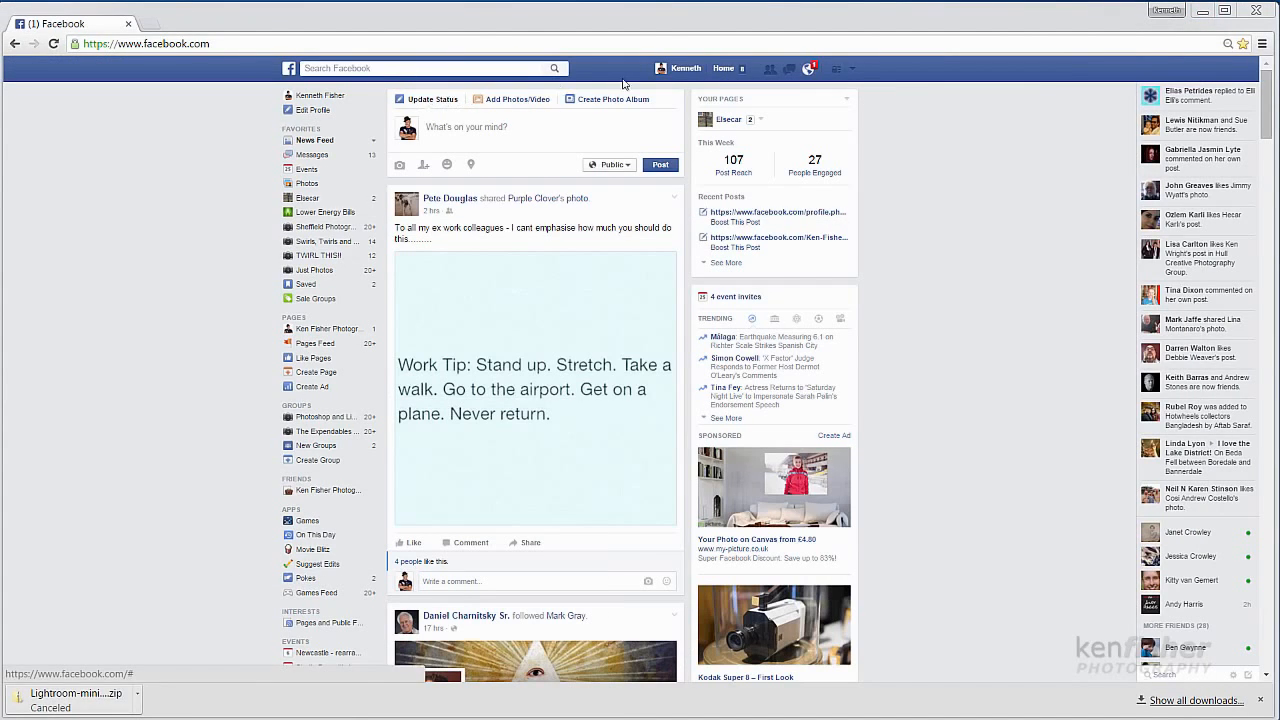
{"action": "left_click", "coordinate": [53, 44]}
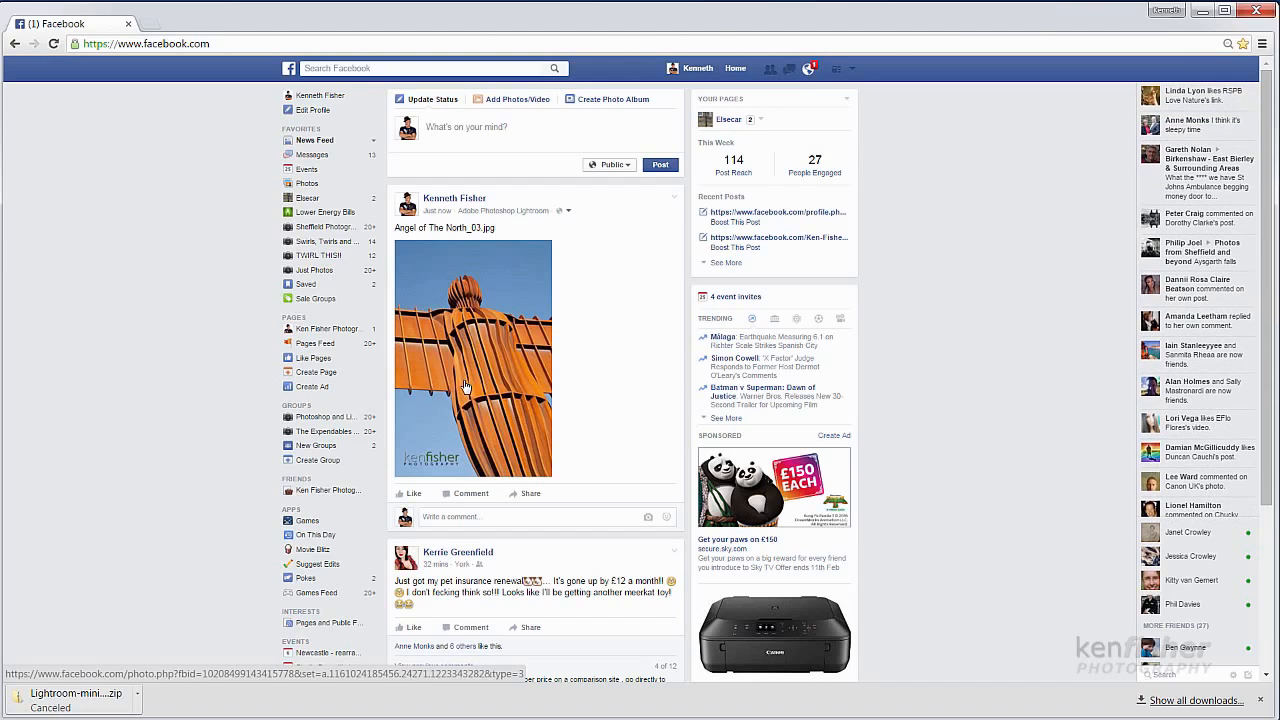
{"action": "left_click", "coordinate": [413, 495]}
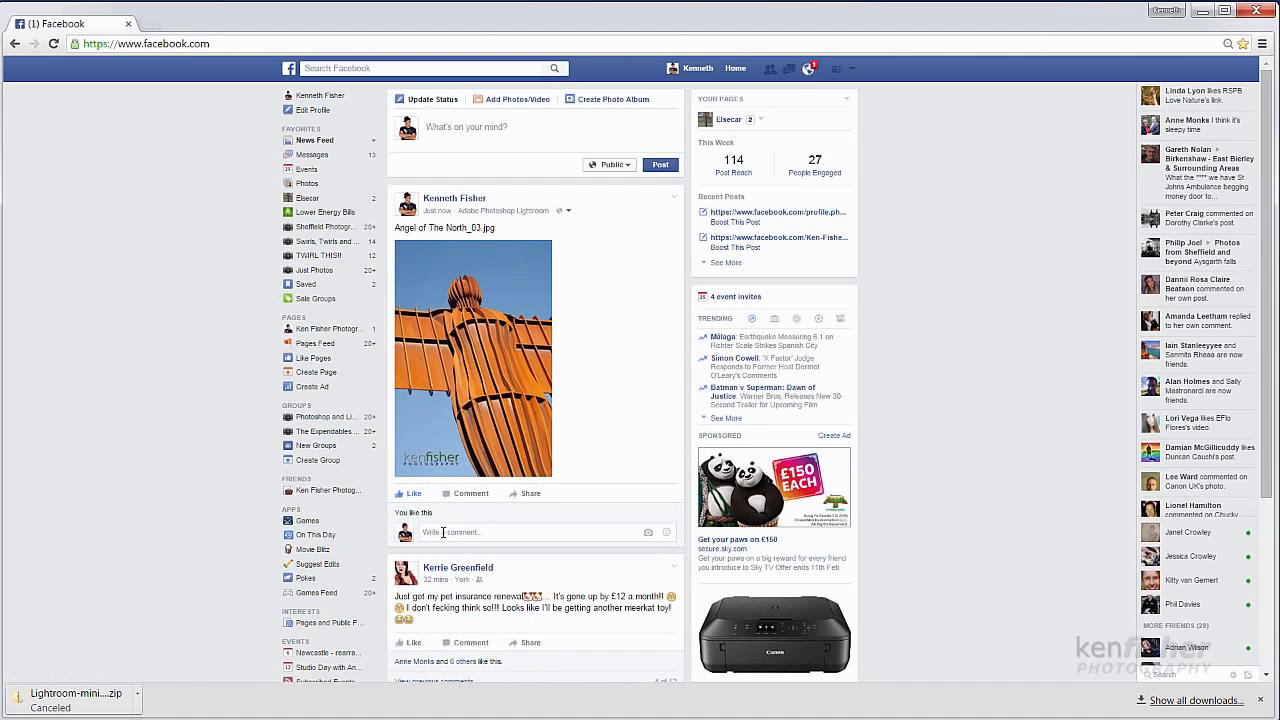
Step: Post the comment "Great image" on the Angel of The North_03.jpg photo
{"action": "left_click", "coordinate": [485, 536]}
{"action": "type", "text": "Great image"}
{"action": "key", "text": "Return"}
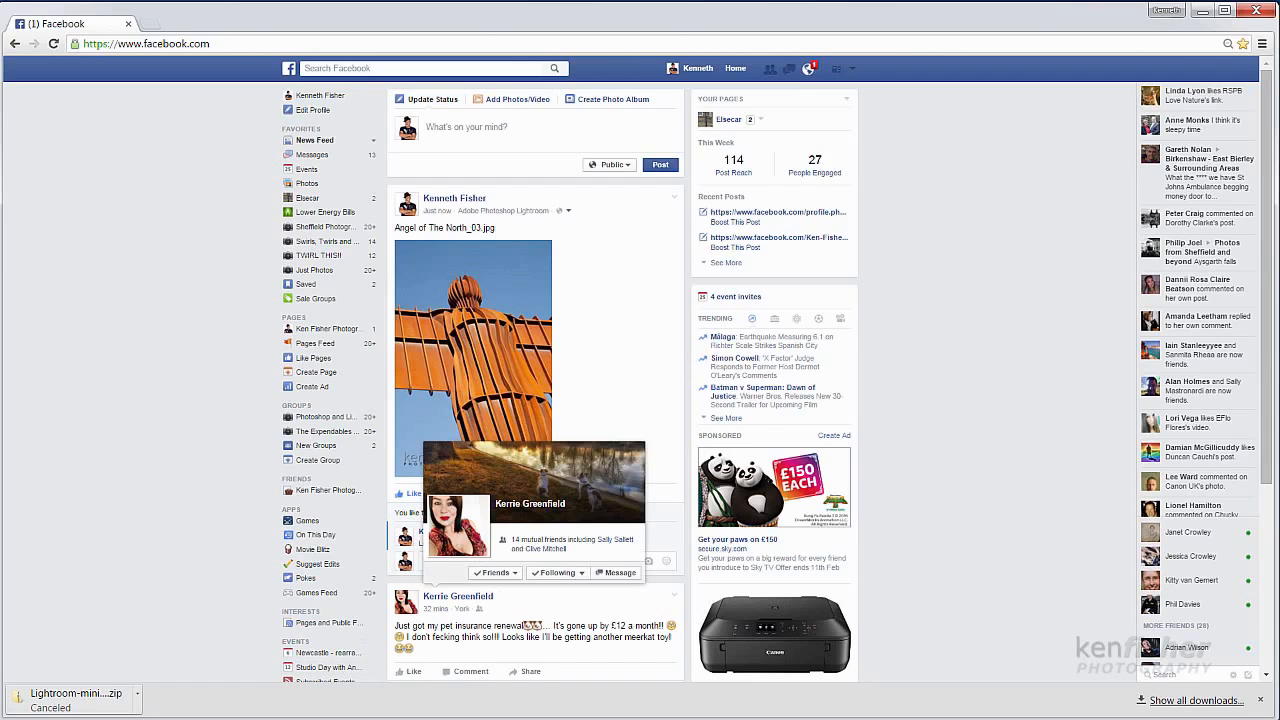
Step: Switch back to Lightroom, select the published Angel of The North_03.jpg photo and refresh its comments
{"action": "key", "text": "alt+Tab"}
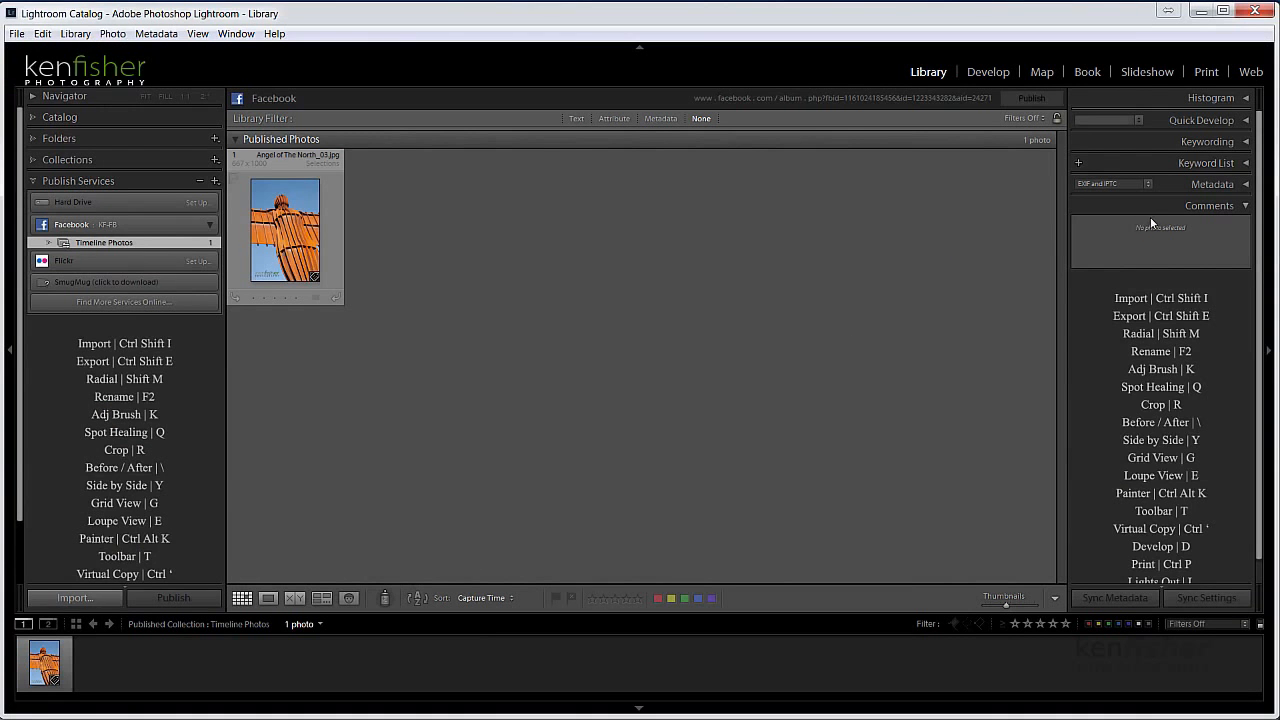
{"action": "left_click", "coordinate": [1246, 205]}
{"action": "left_click", "coordinate": [1247, 205]}
{"action": "left_click", "coordinate": [287, 223]}
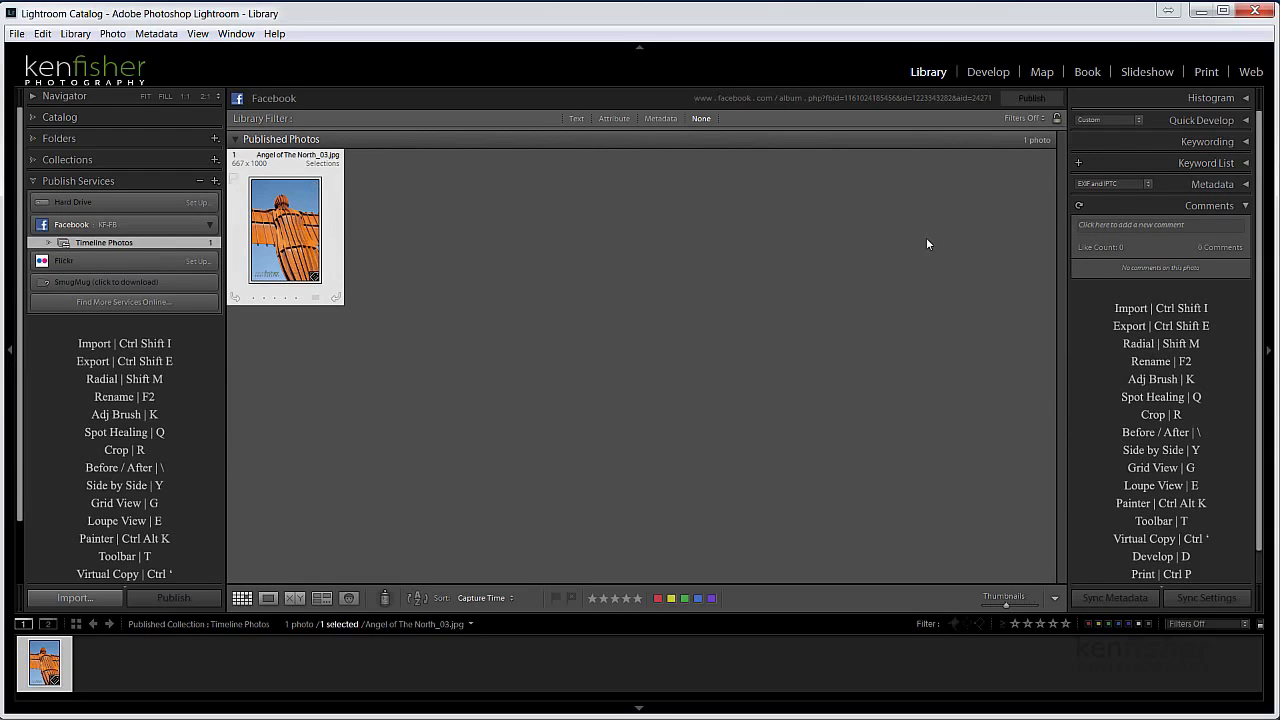
{"action": "left_click", "coordinate": [1079, 206]}
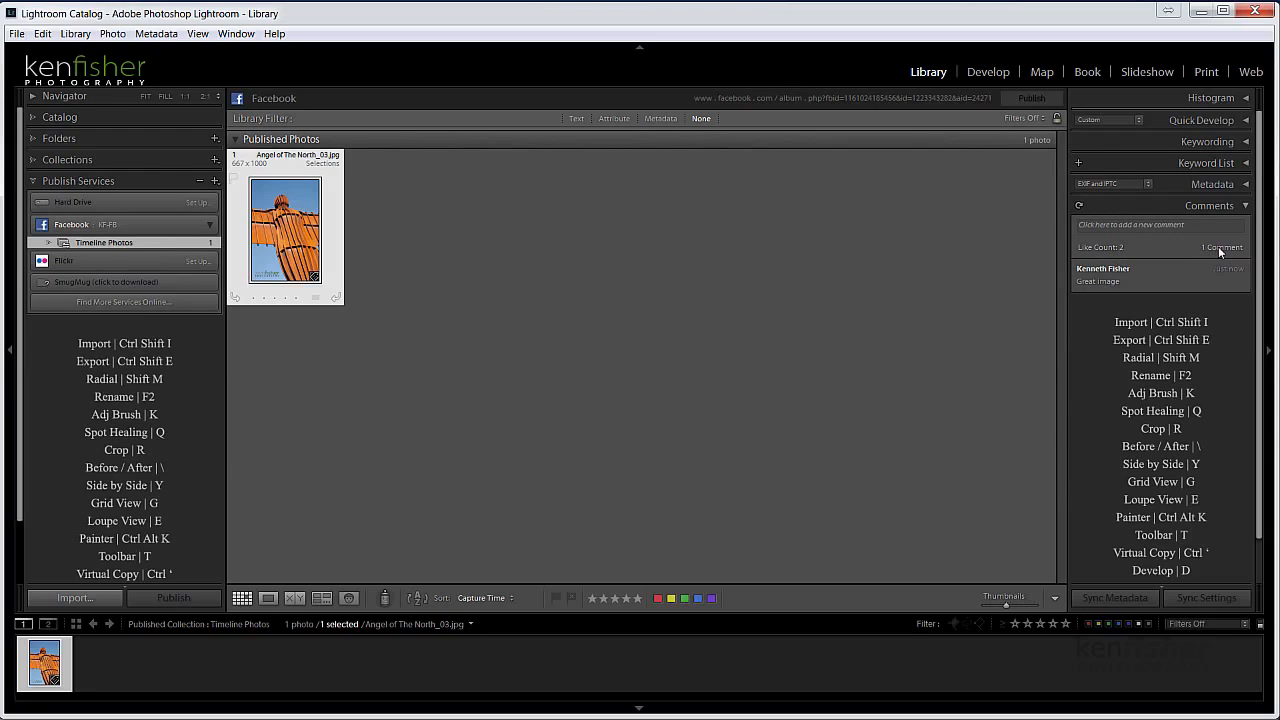
Step: Add the comment "I know it is" to the published photo from within Lightroom
{"action": "left_click", "coordinate": [1113, 226]}
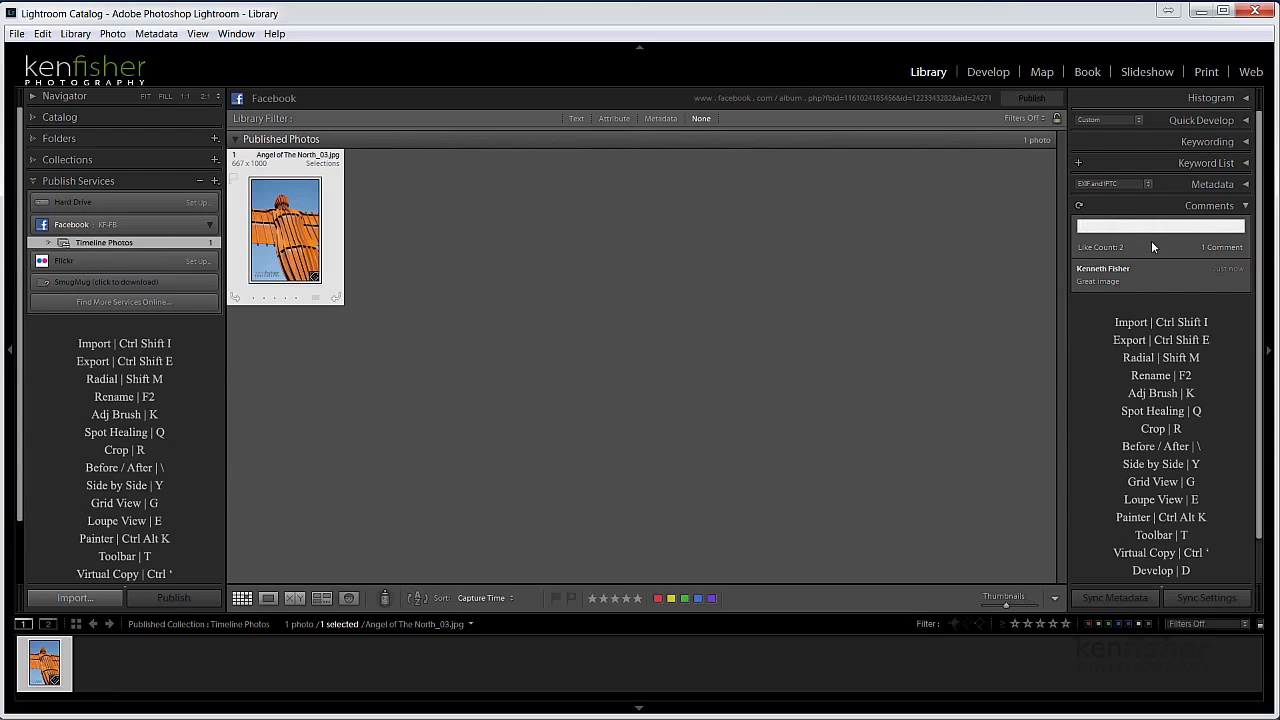
{"action": "type", "text": "I know it is"}
{"action": "key", "text": "Return"}
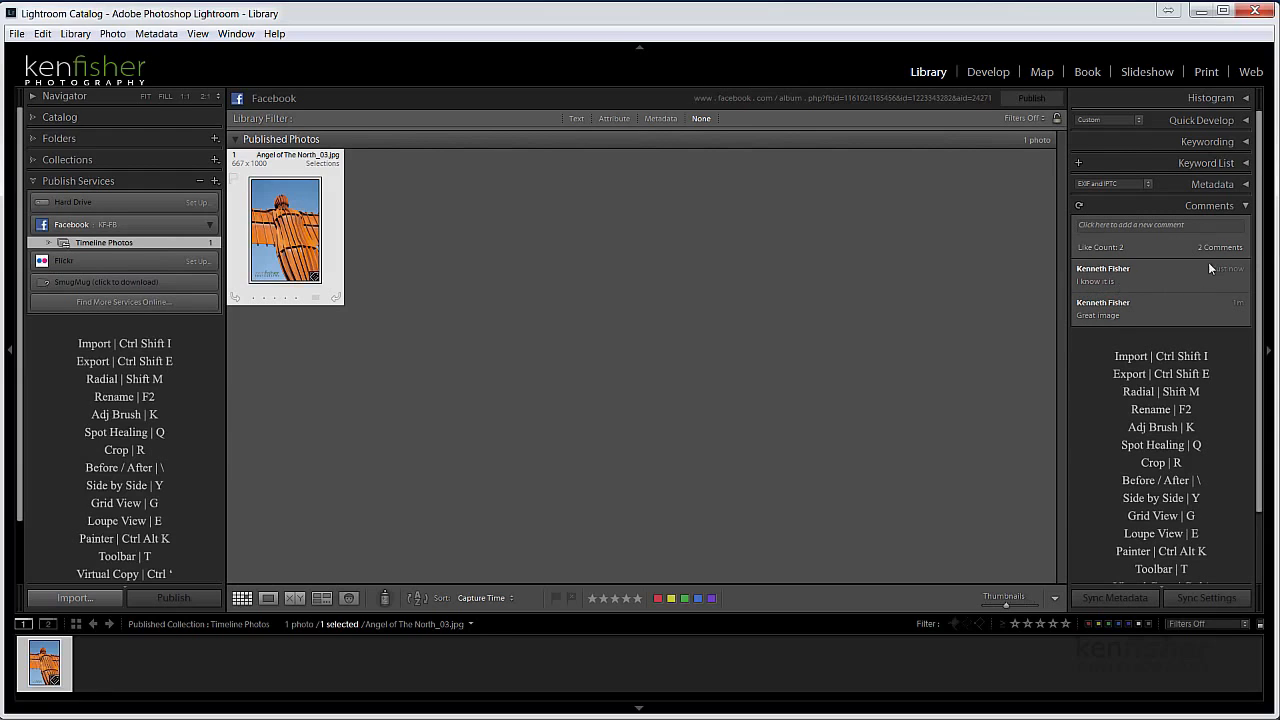
Step: Switch to Facebook in the browser, check the comments under the published photo, and return to Lightroom
{"action": "left_click", "coordinate": [1200, 13]}
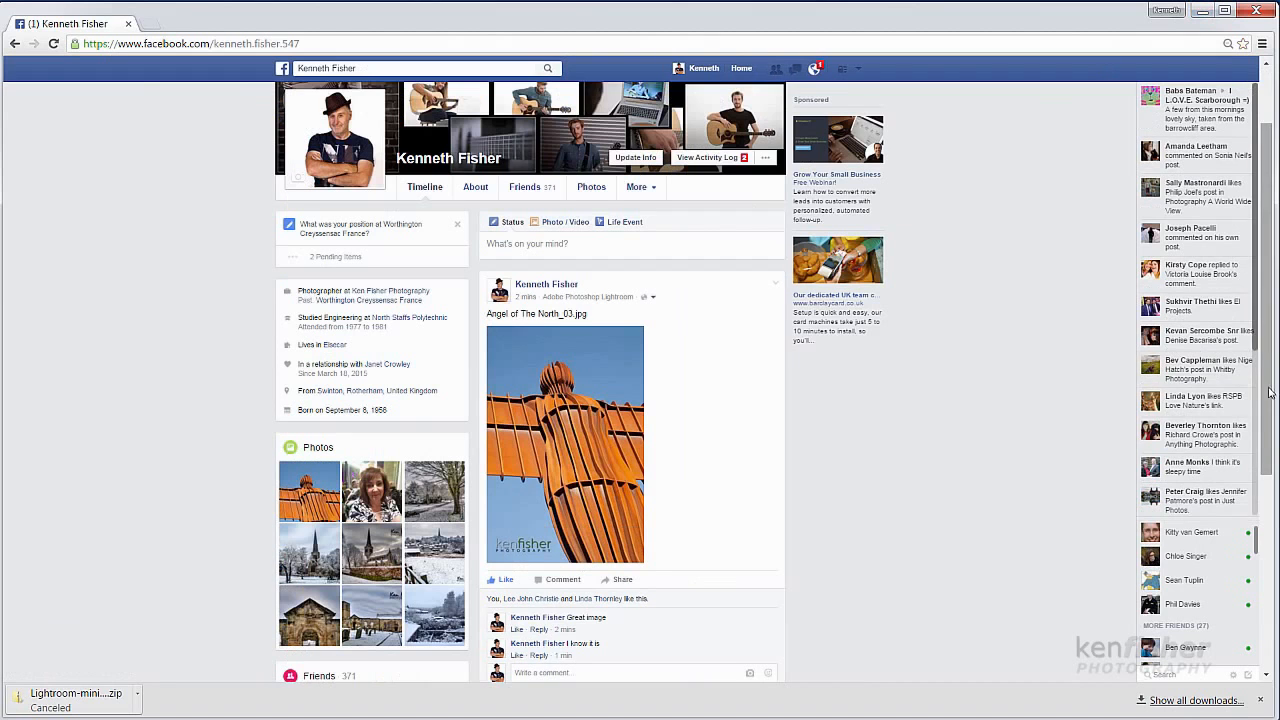
{"action": "left_click_drag", "start_coordinate": [1267, 400], "coordinate": [1272, 454]}
{"action": "scroll", "coordinate": [1272, 494], "scroll_direction": "down", "scroll_amount": 1}
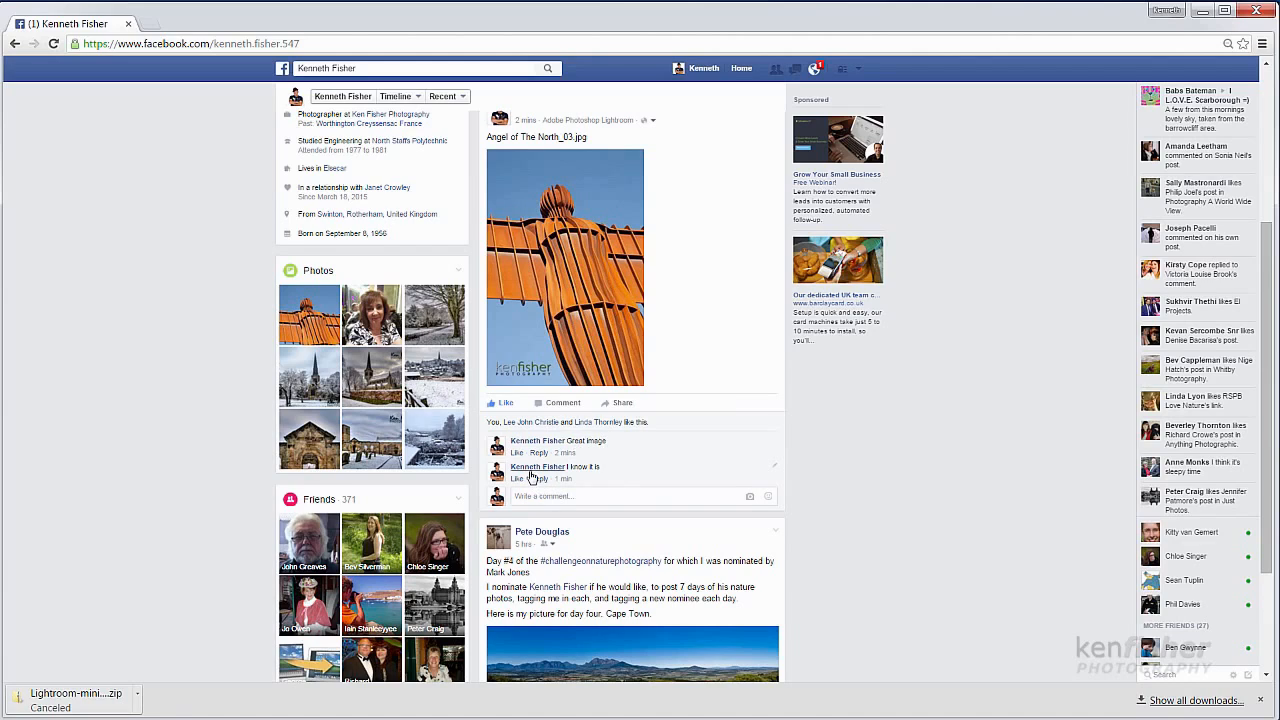
{"action": "mouse_move", "coordinate": [528, 467]}
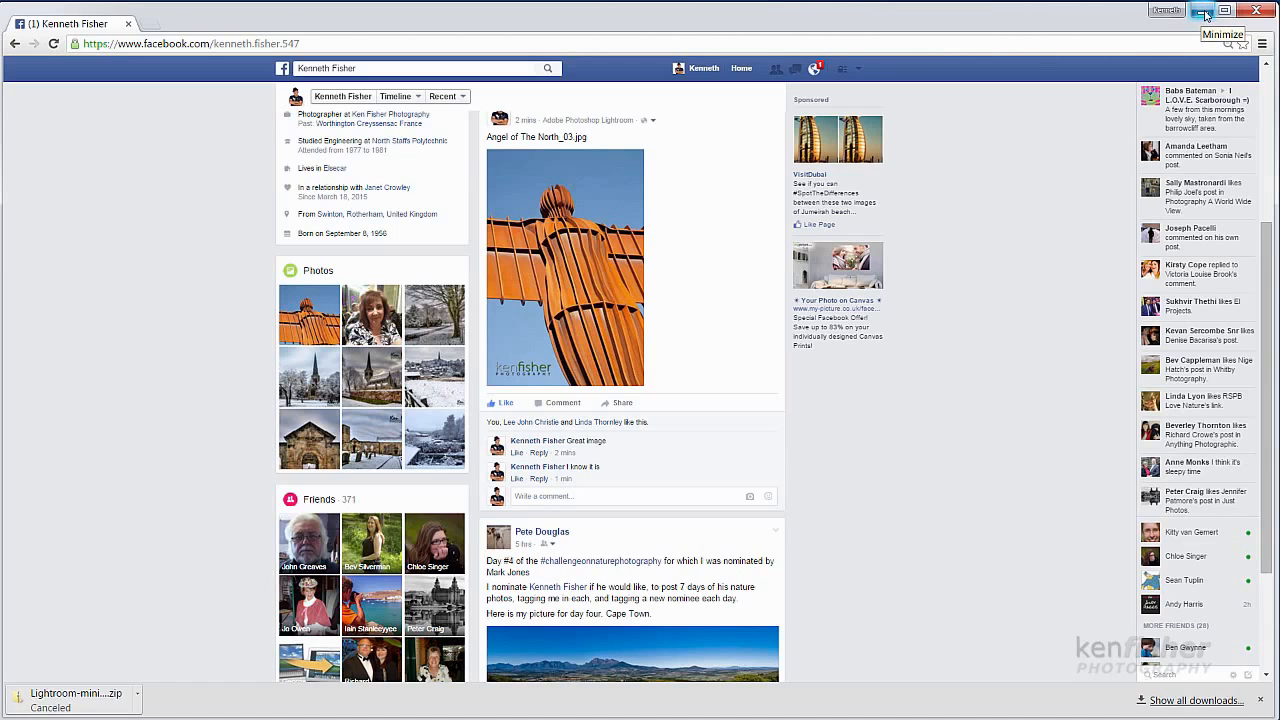
{"action": "left_click", "coordinate": [1204, 12]}
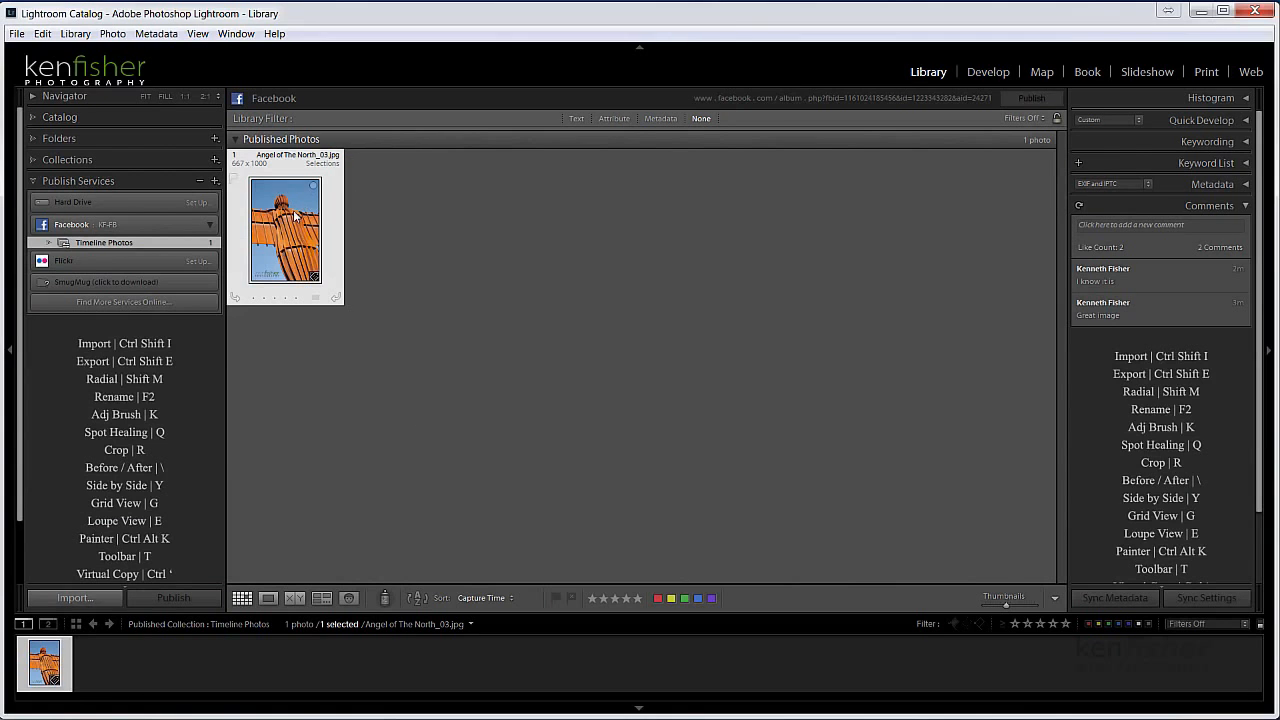
Step: Remove Angel of The North_03.jpg from the Timeline Photos published collection and publish the removal
{"action": "right_click", "coordinate": [297, 214]}
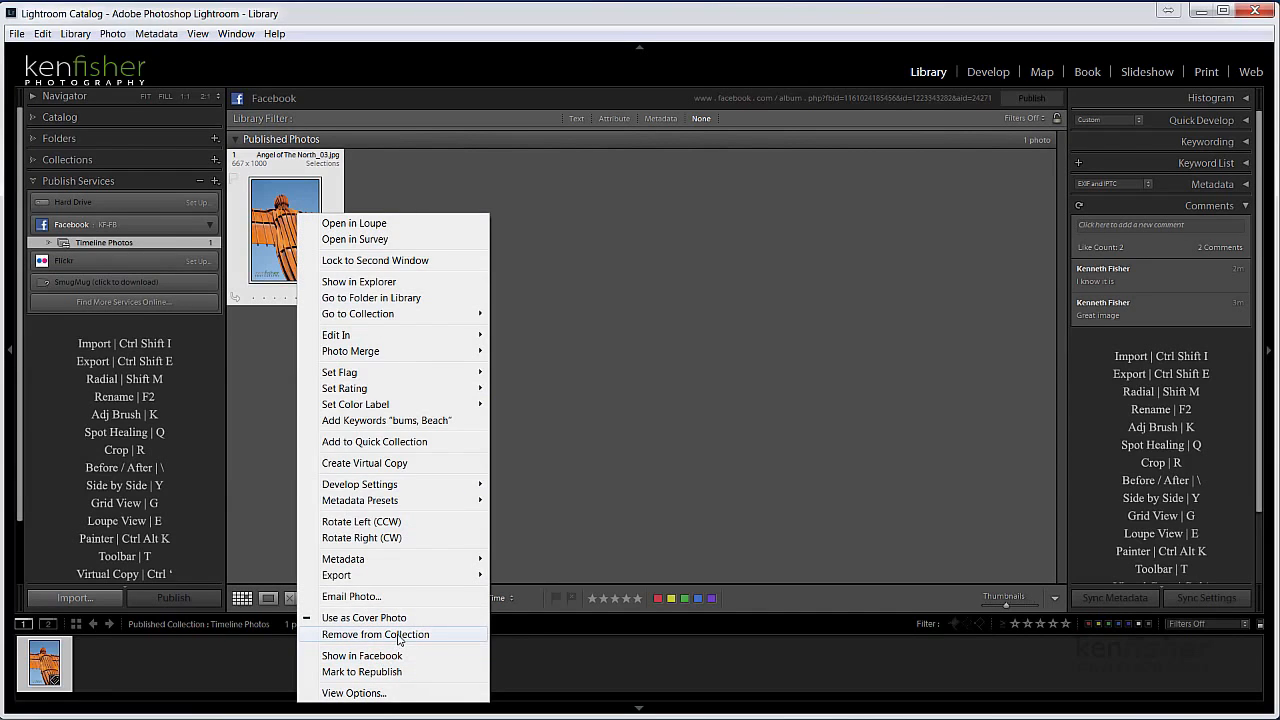
{"action": "left_click", "coordinate": [398, 636]}
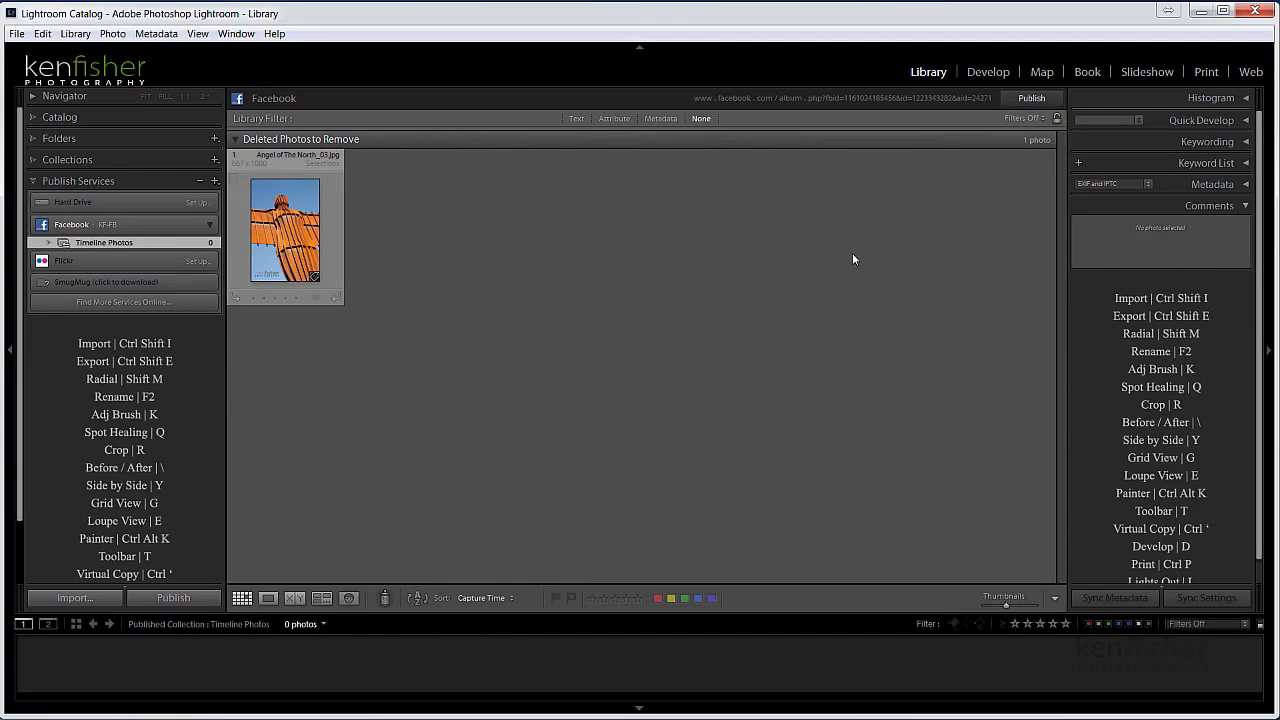
{"action": "left_click", "coordinate": [1034, 97]}
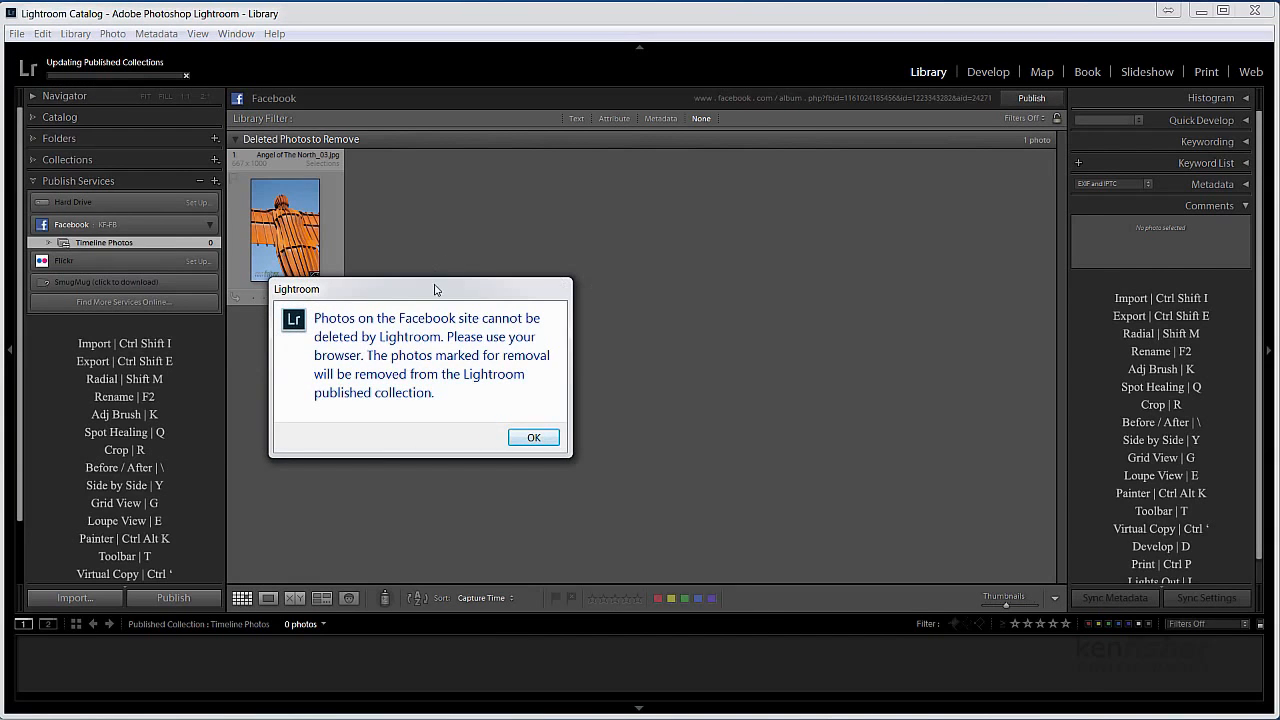
{"action": "left_click_drag", "start_coordinate": [438, 290], "coordinate": [581, 267]}
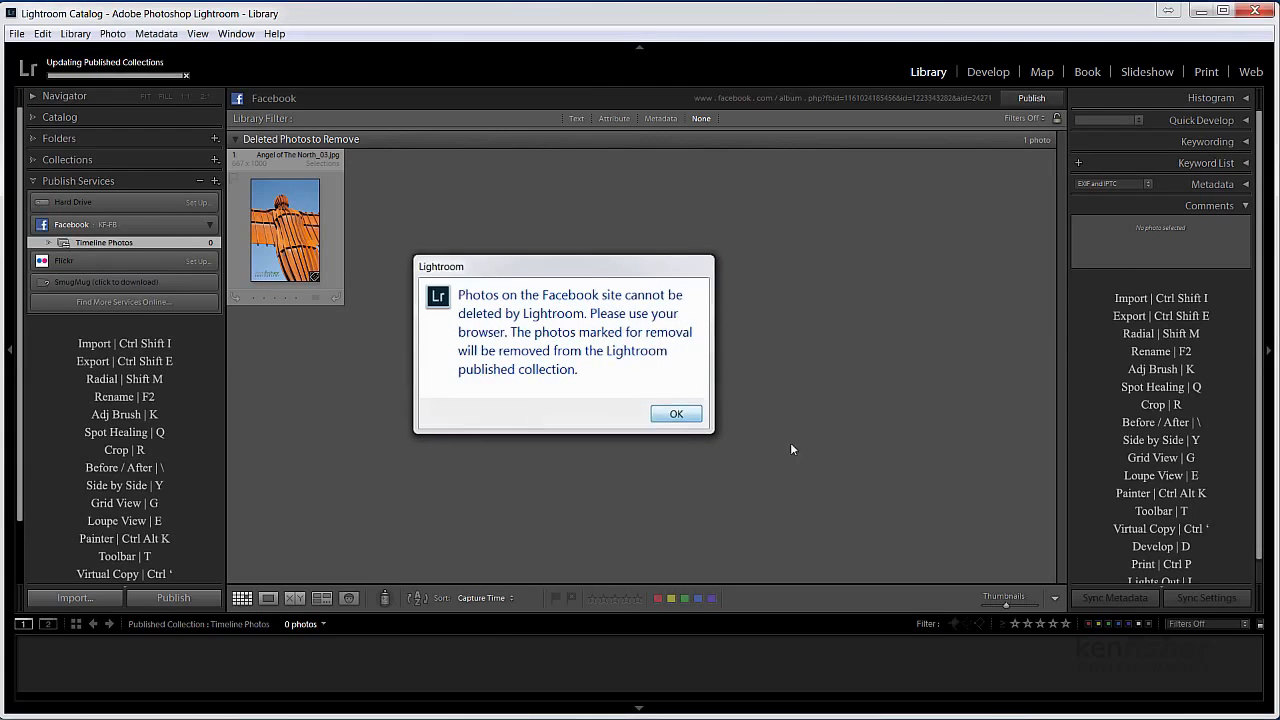
{"action": "key", "text": "Return"}
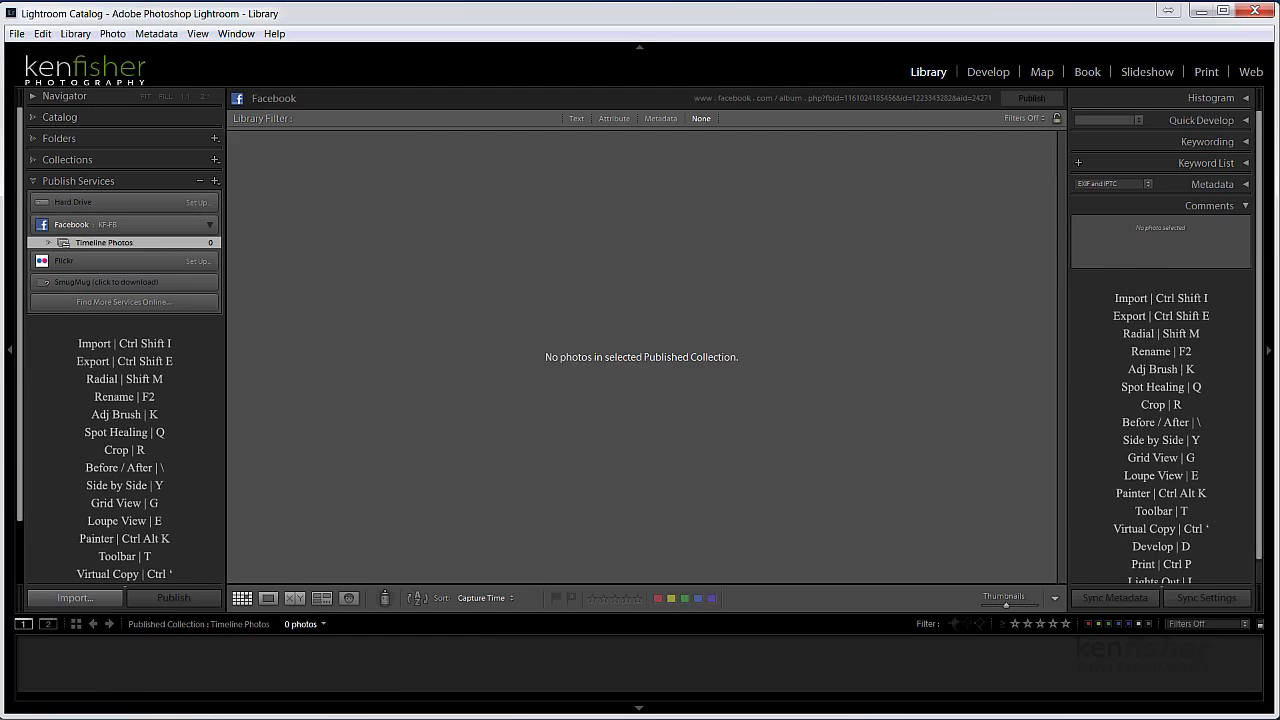
Step: Switch to Facebook in the browser, delete the Angel of The North_03.jpg post from the timeline, and return to Lightroom
{"action": "key", "text": "alt+Tab"}
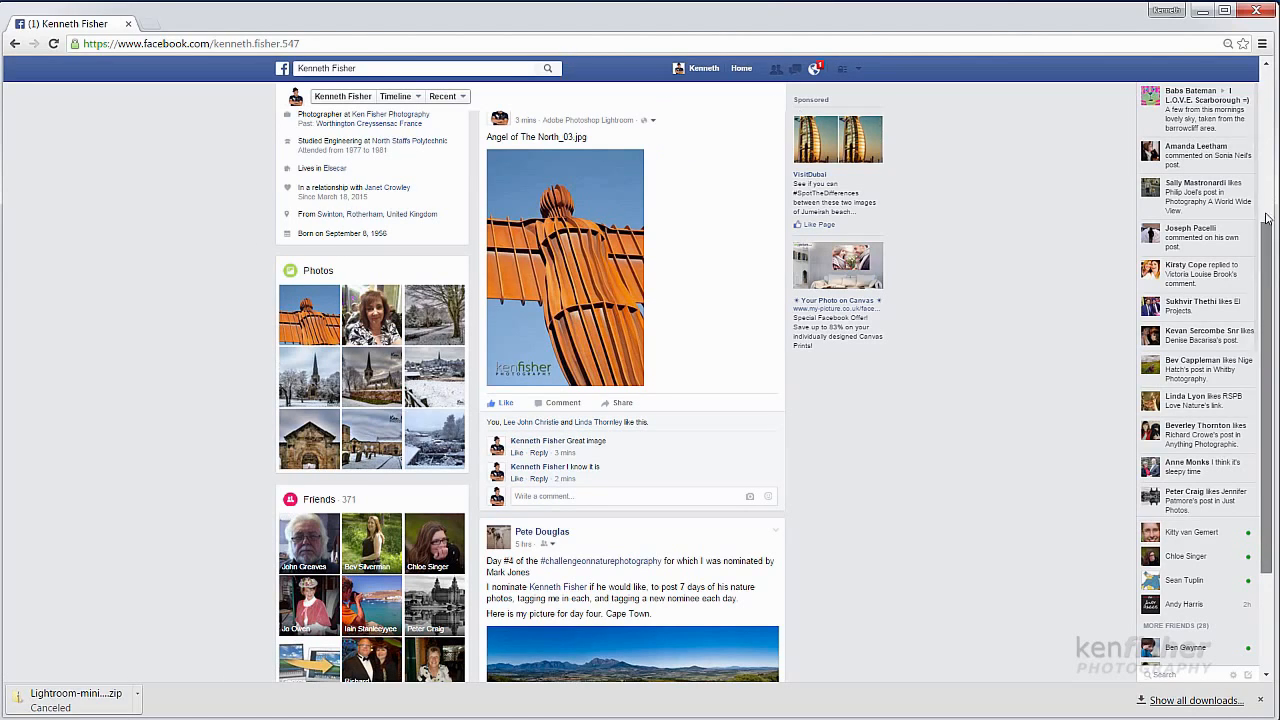
{"action": "scroll", "coordinate": [1261, 174], "scroll_direction": "up", "scroll_amount": 2}
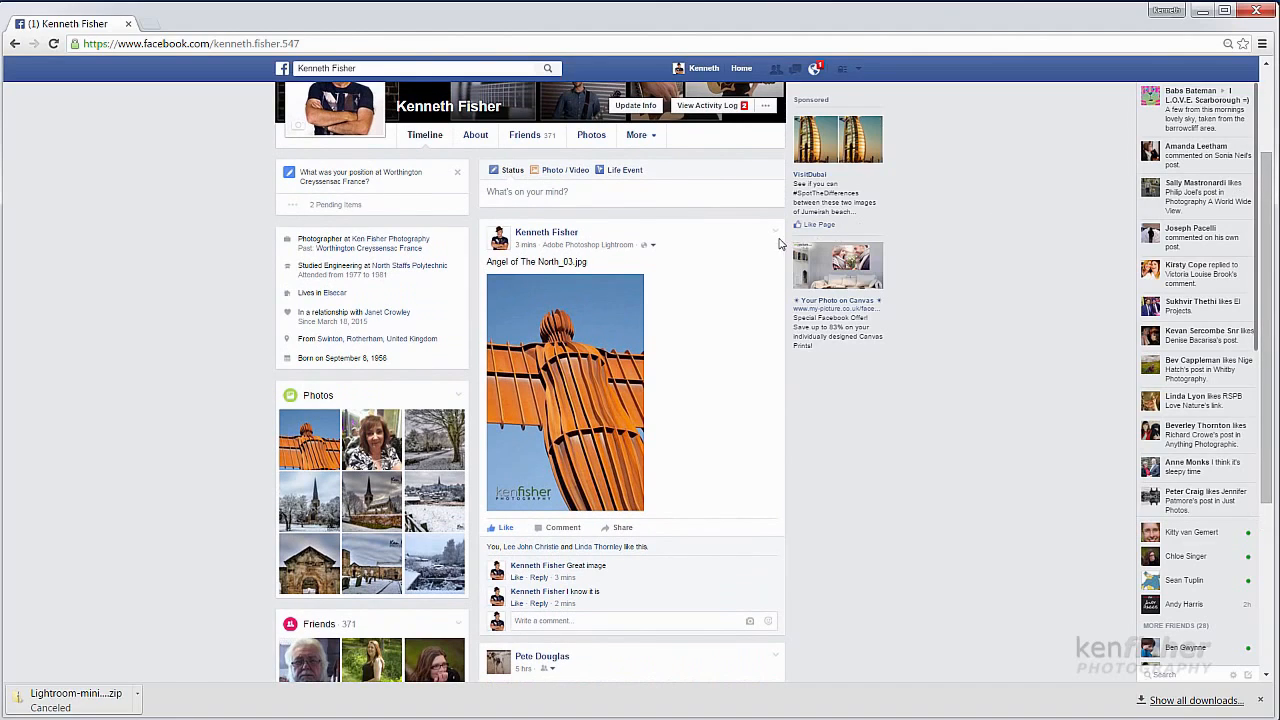
{"action": "left_click", "coordinate": [776, 234]}
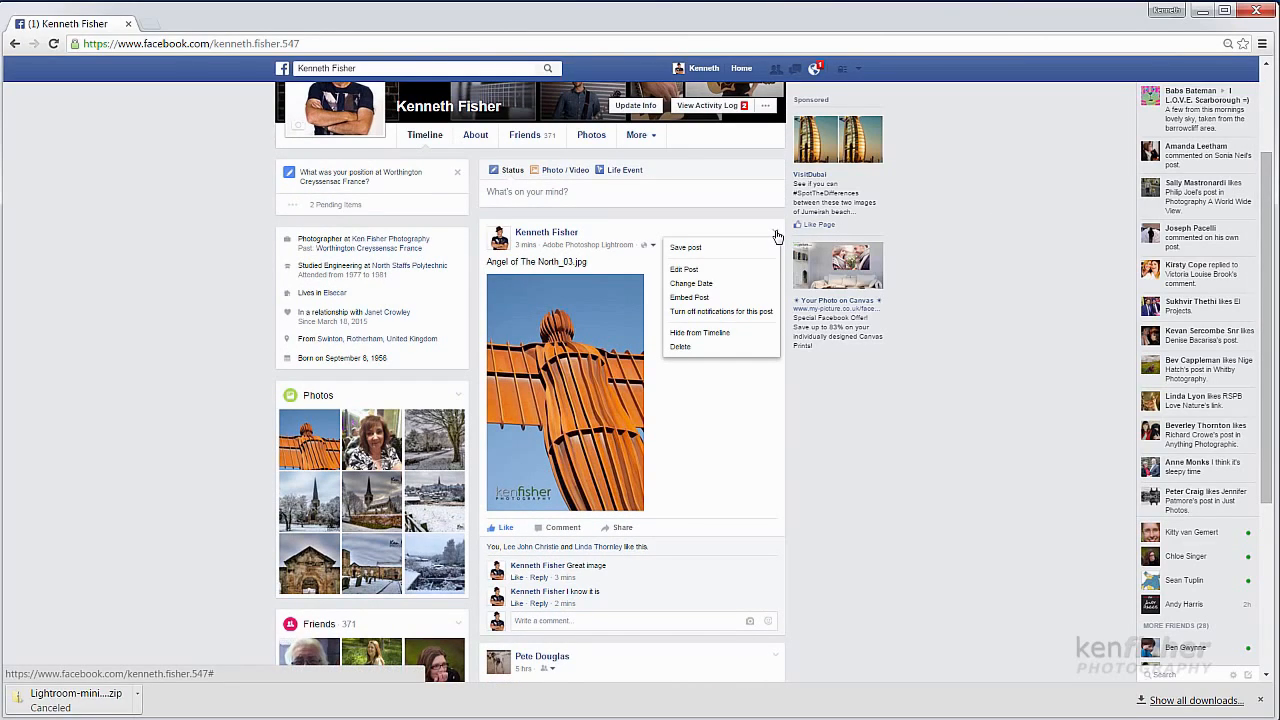
{"action": "left_click", "coordinate": [705, 350]}
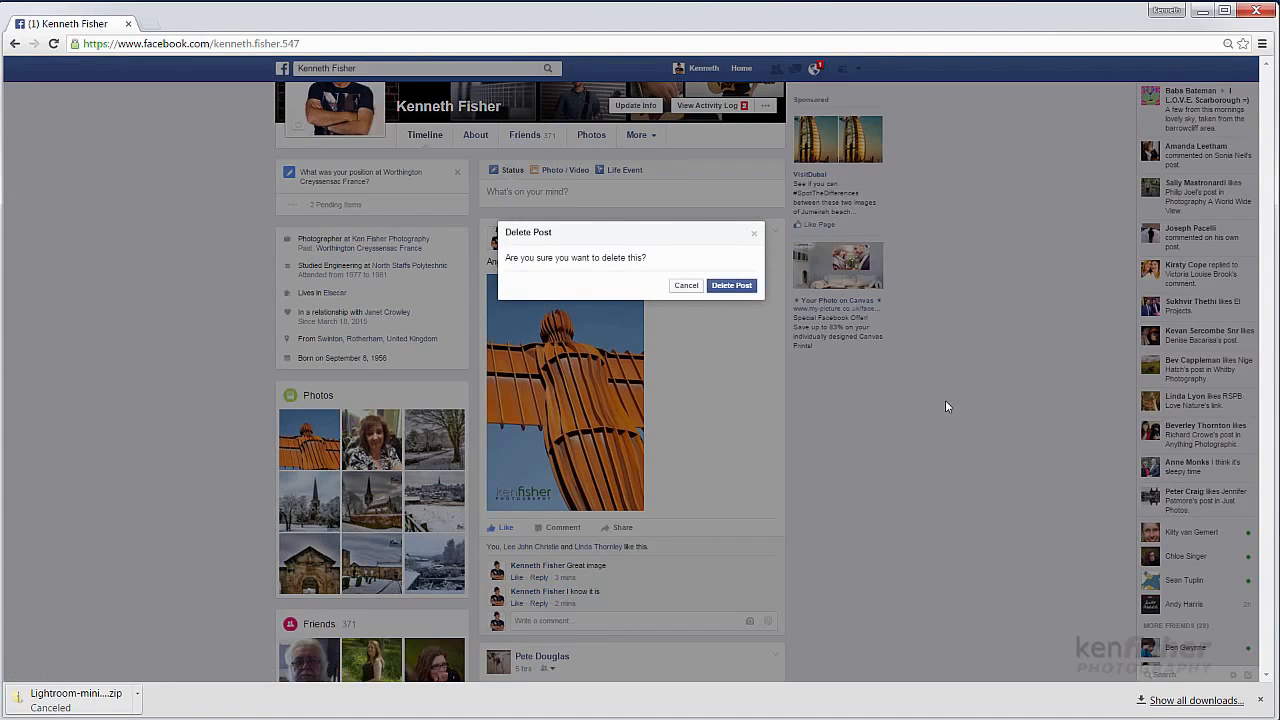
{"action": "left_click", "coordinate": [732, 286]}
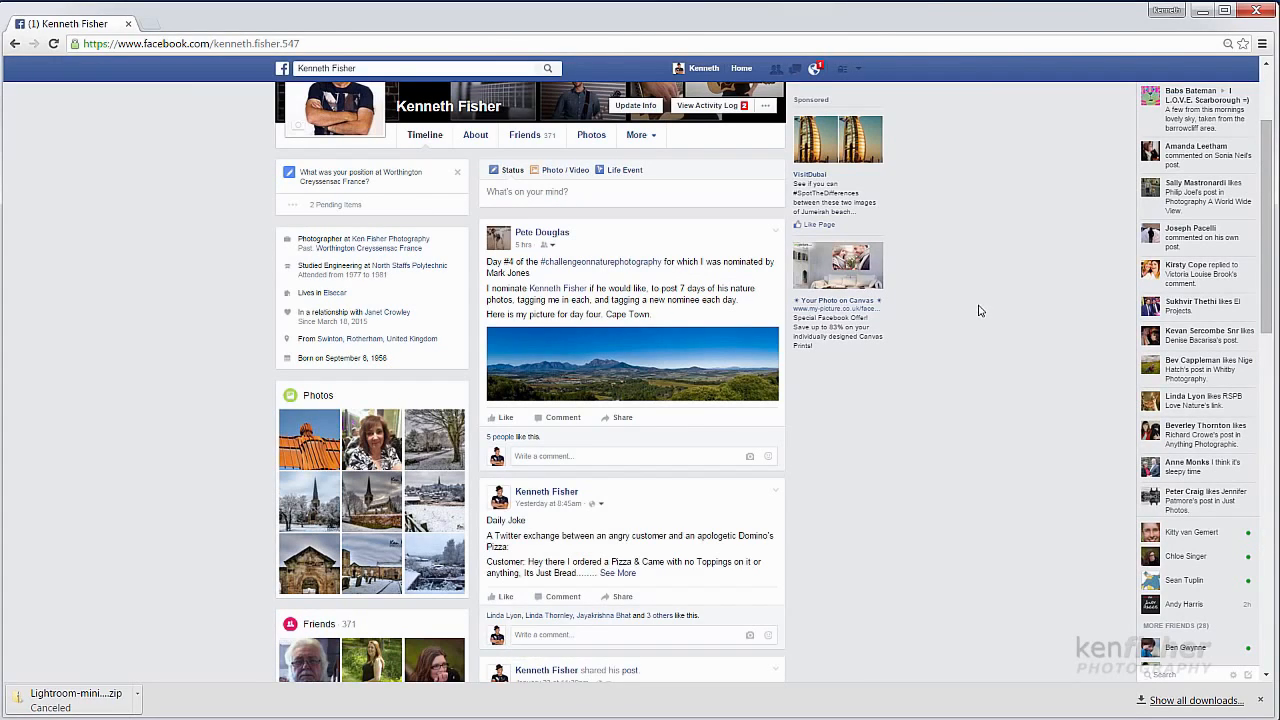
{"action": "key", "text": "alt+Tab"}
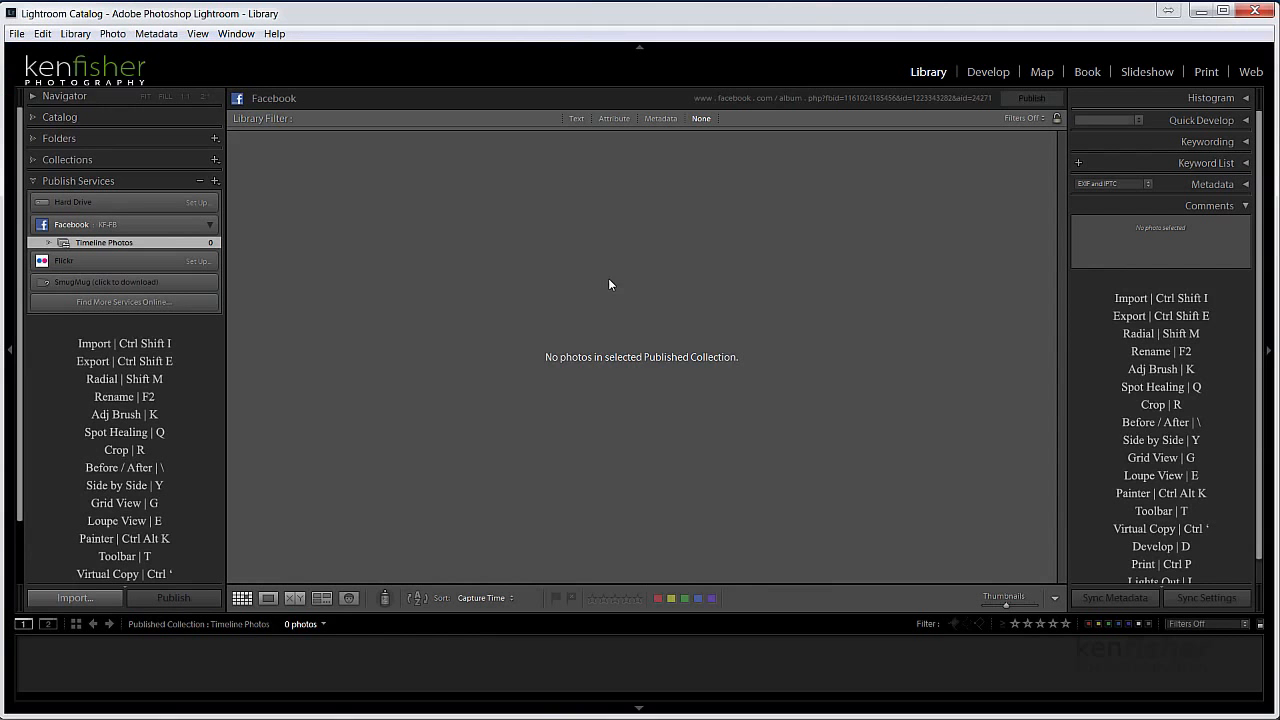